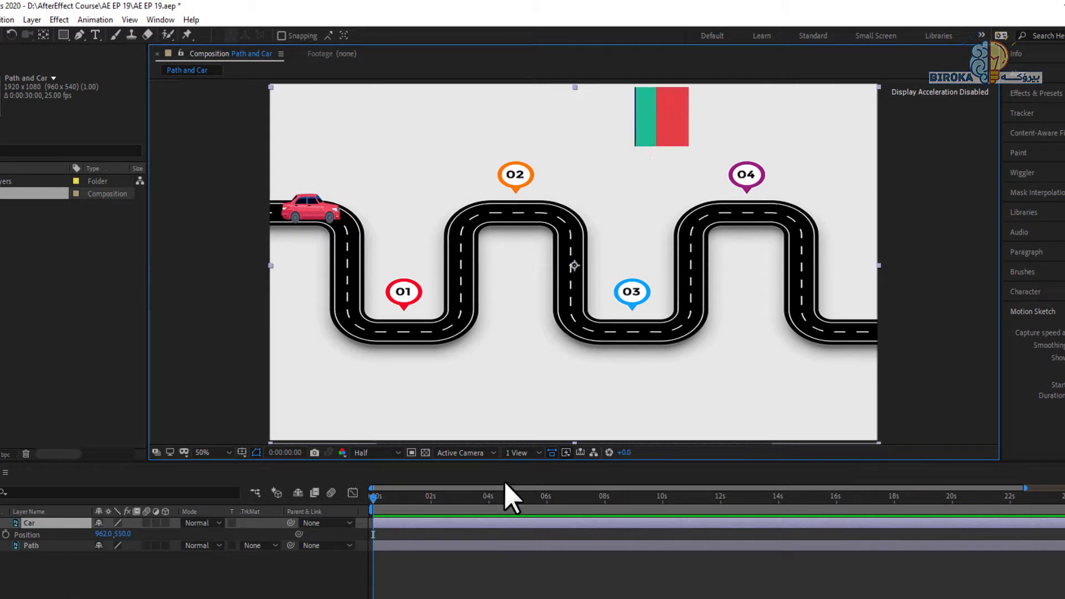
- Try recording the Car layer's movement with Motion Sketch by tracing the road from the car to its far end, and preview it
{"action": "left_click", "coordinate": [1063, 410]}
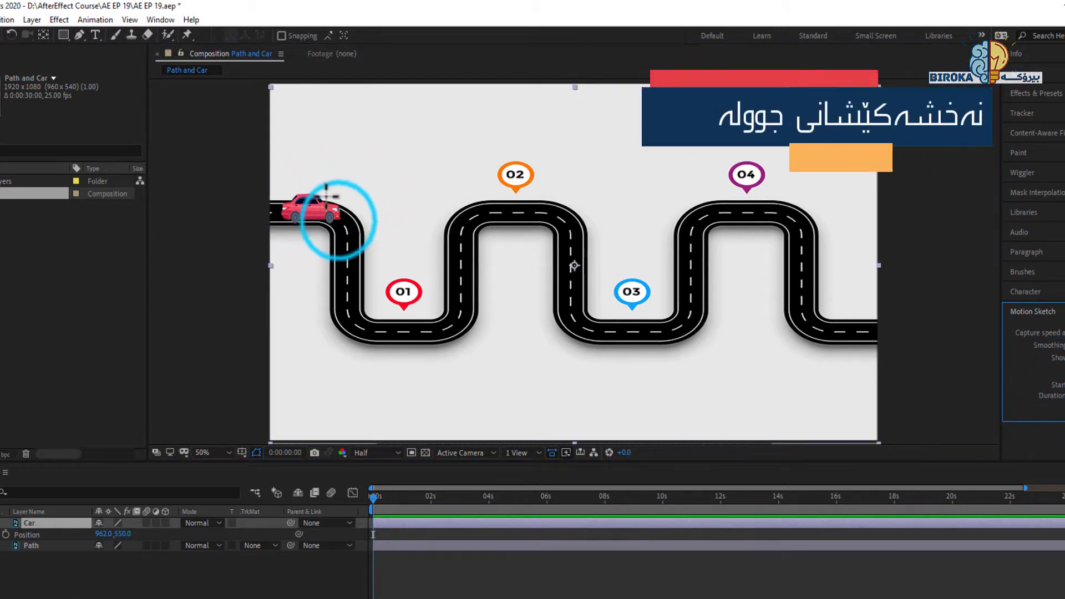
{"action": "mouse_move", "coordinate": [311, 216]}
{"action": "left_mouse_down"}
{"action": "mouse_move", "coordinate": [410, 341]}
{"action": "mouse_move", "coordinate": [475, 251]}
{"action": "left_mouse_up"}
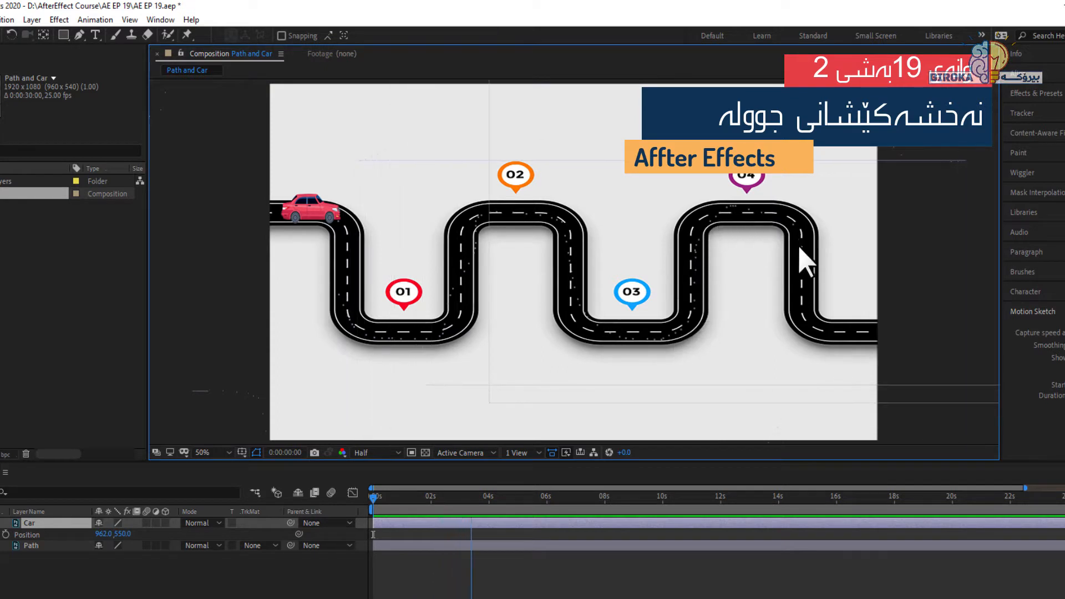
{"action": "left_click_drag", "start_coordinate": [834, 333], "coordinate": [838, 333]}
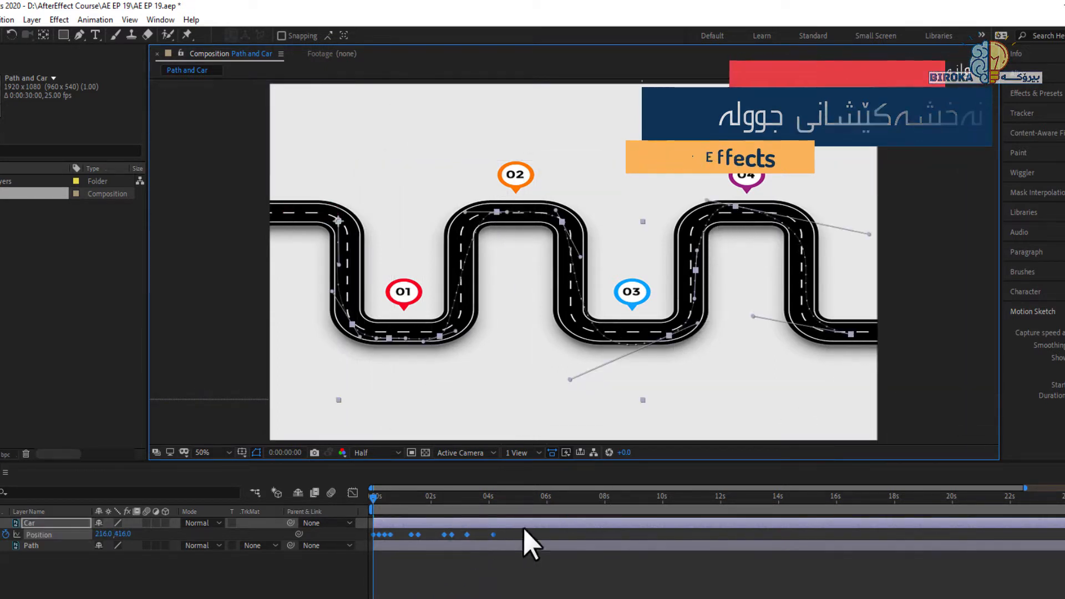
{"action": "key", "text": "space"}
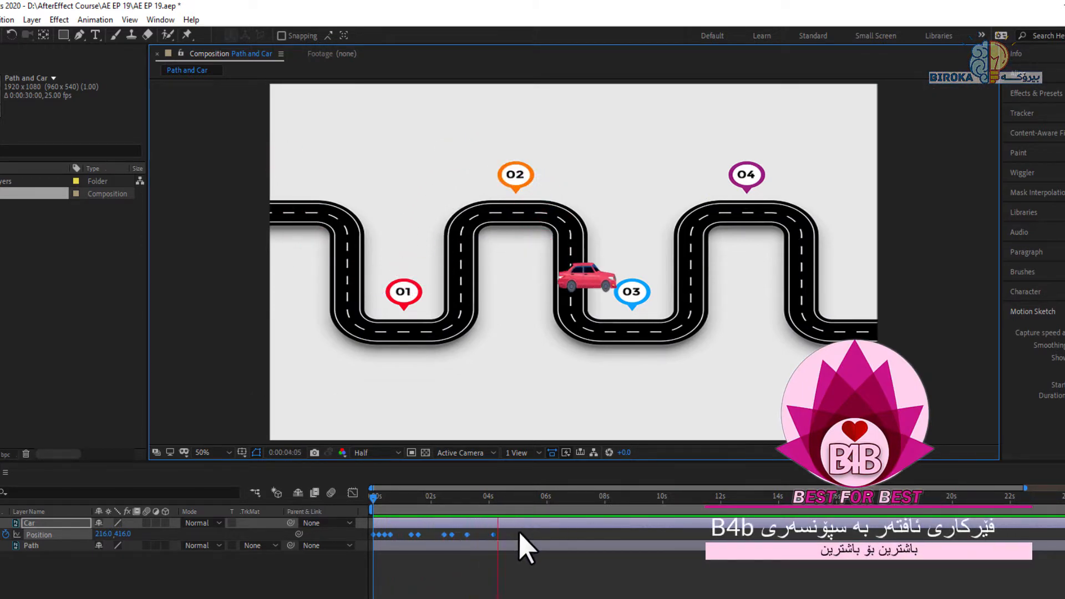
{"action": "key", "text": "space"}
{"action": "left_click_drag", "start_coordinate": [434, 496], "coordinate": [368, 505]}
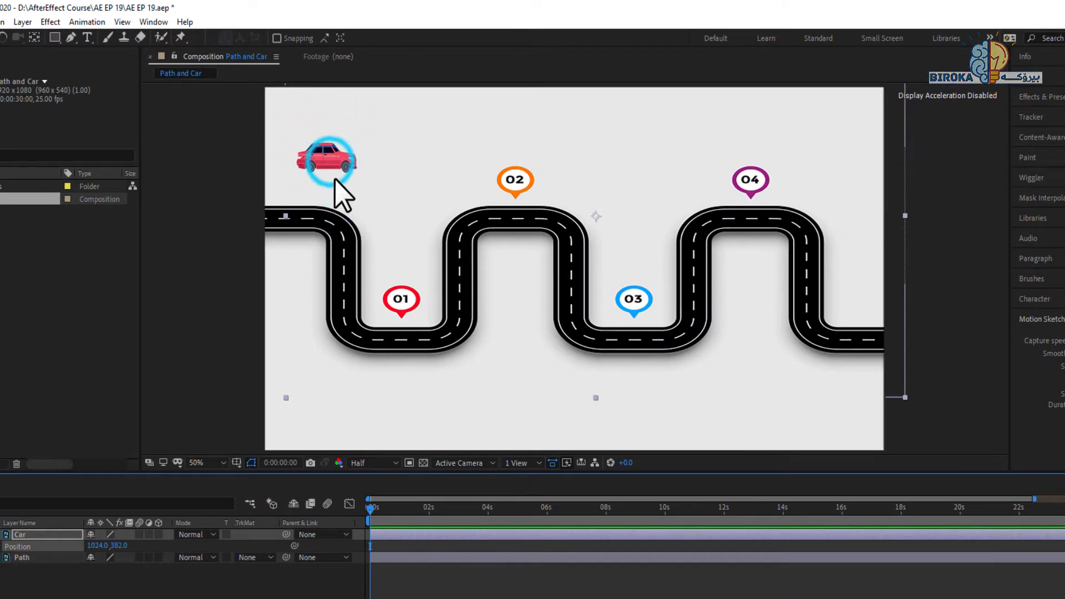
- Place the car on the beginning of the road at time 0 and move its anchor point onto the car's centre
{"action": "left_click_drag", "start_coordinate": [326, 173], "coordinate": [305, 224]}
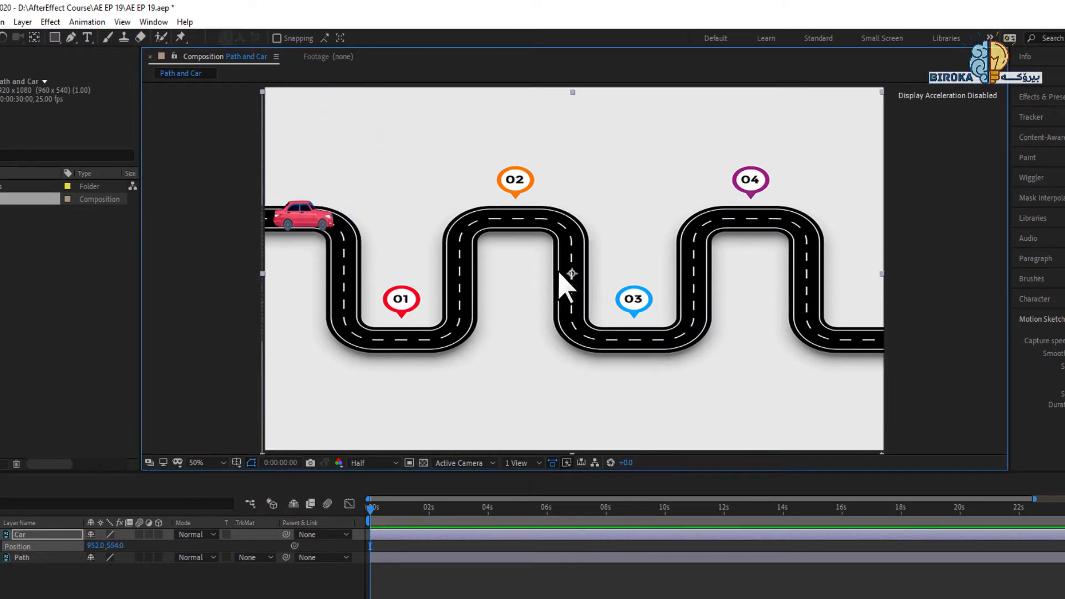
{"action": "left_click", "coordinate": [34, 37]}
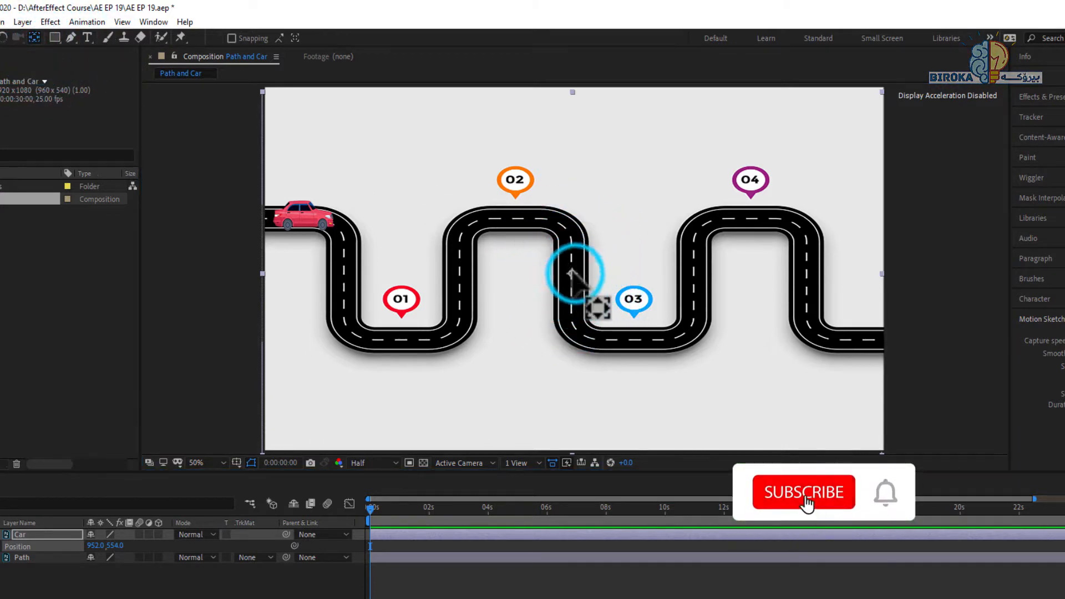
{"action": "left_click_drag", "start_coordinate": [571, 273], "coordinate": [409, 247]}
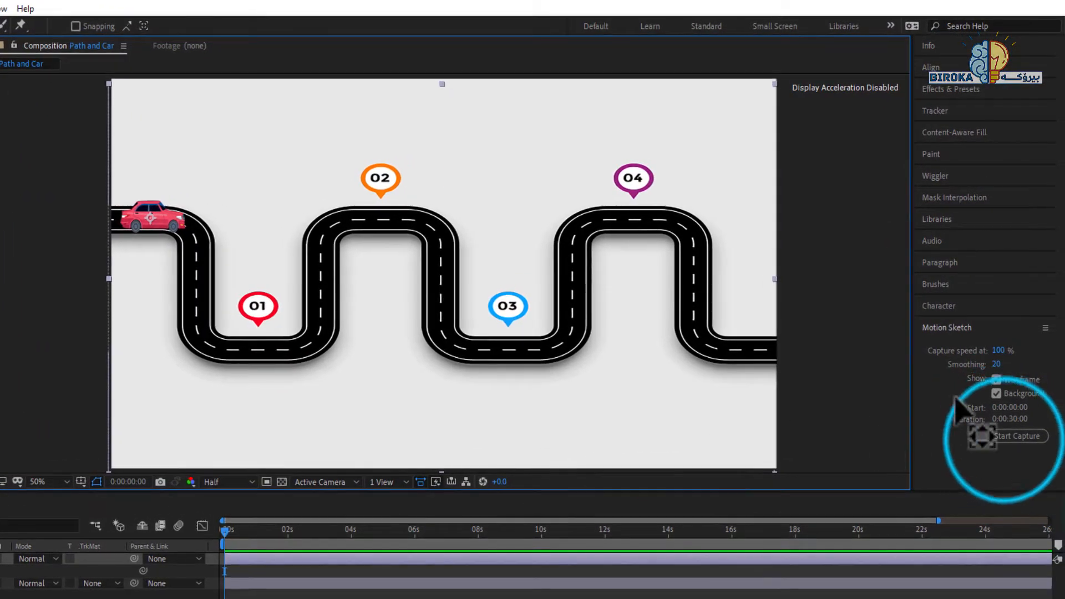
- Capture the car's movement along the whole road with Motion Sketch at smoothing 20, preview it, and undo the capture
{"action": "left_click", "coordinate": [993, 436]}
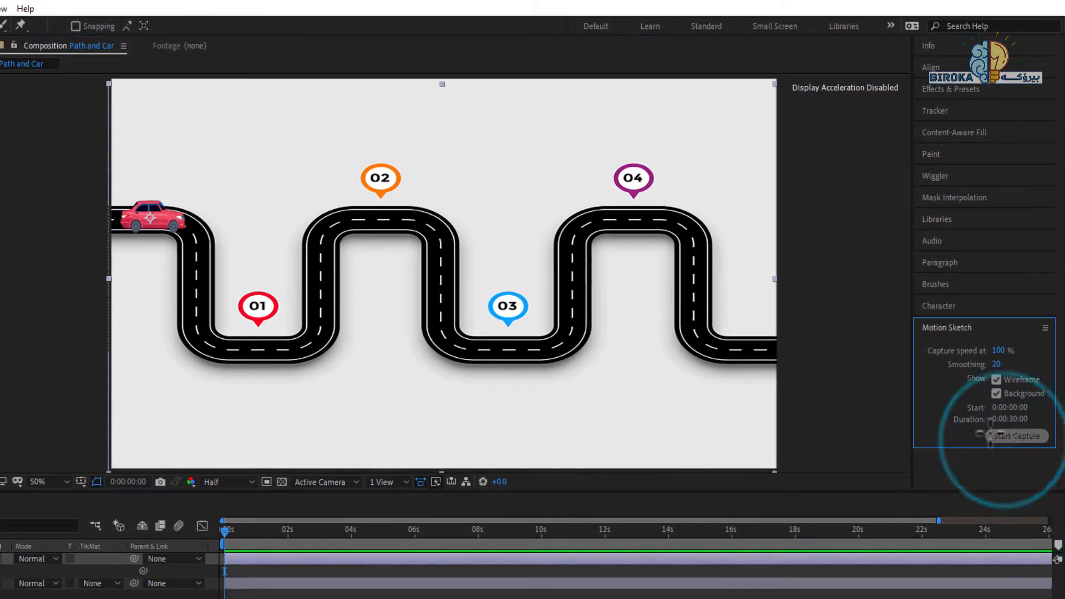
{"action": "mouse_move", "coordinate": [148, 221]}
{"action": "left_mouse_down"}
{"action": "mouse_move", "coordinate": [184, 234]}
{"action": "mouse_move", "coordinate": [201, 290]}
{"action": "mouse_move", "coordinate": [250, 349]}
{"action": "mouse_move", "coordinate": [316, 336]}
{"action": "mouse_move", "coordinate": [324, 243]}
{"action": "mouse_move", "coordinate": [360, 216]}
{"action": "mouse_move", "coordinate": [446, 272]}
{"action": "mouse_move", "coordinate": [468, 340]}
{"action": "mouse_move", "coordinate": [542, 331]}
{"action": "mouse_move", "coordinate": [583, 248]}
{"action": "mouse_move", "coordinate": [646, 214]}
{"action": "mouse_move", "coordinate": [706, 263]}
{"action": "mouse_move", "coordinate": [703, 333]}
{"action": "mouse_move", "coordinate": [755, 360]}
{"action": "left_mouse_up"}
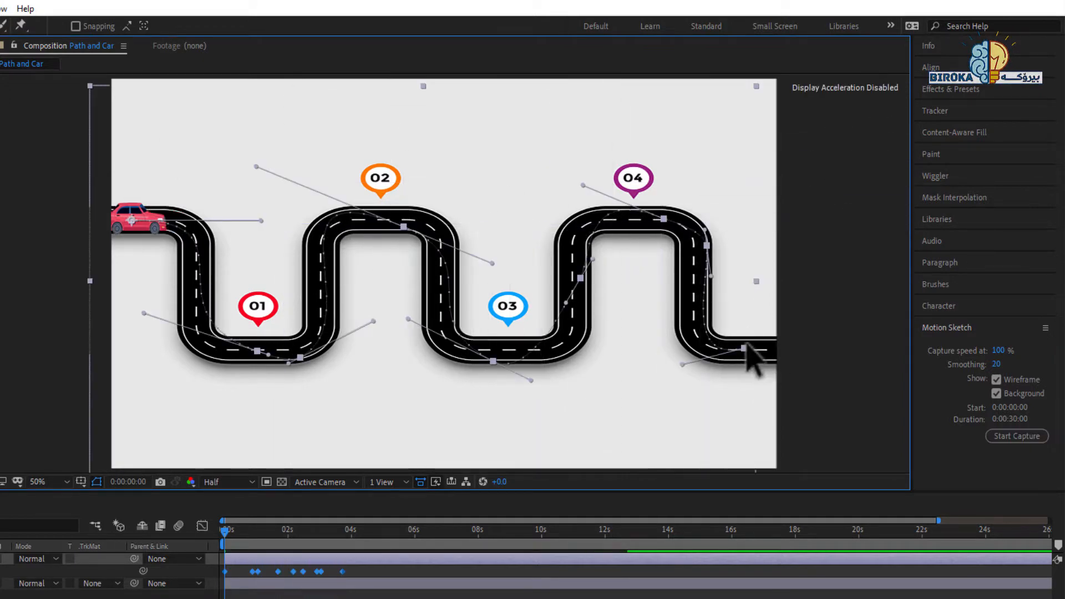
{"action": "key", "text": "space"}
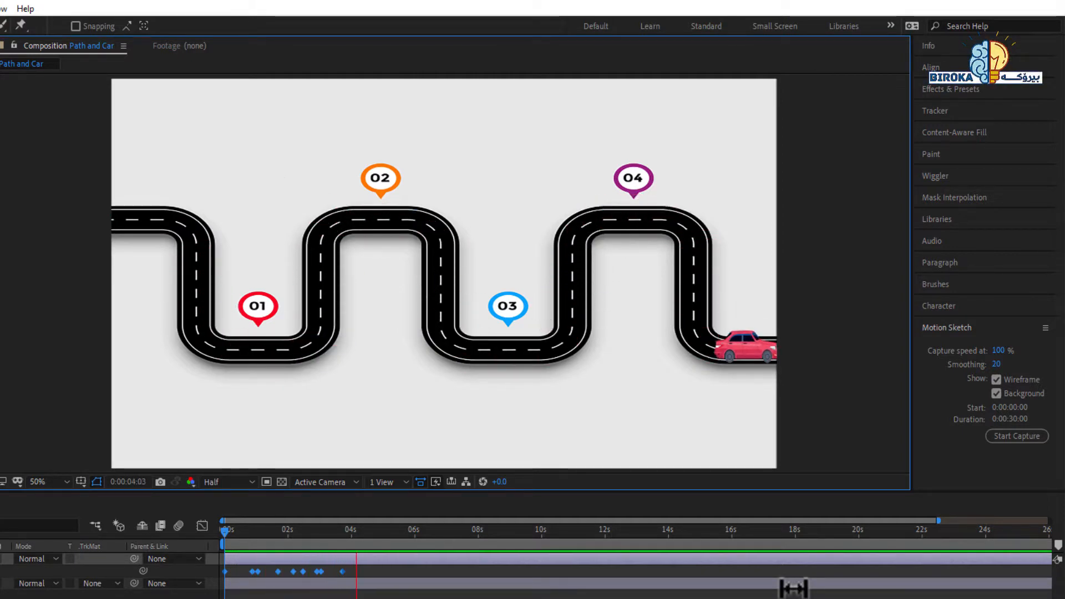
{"action": "key", "text": "space"}
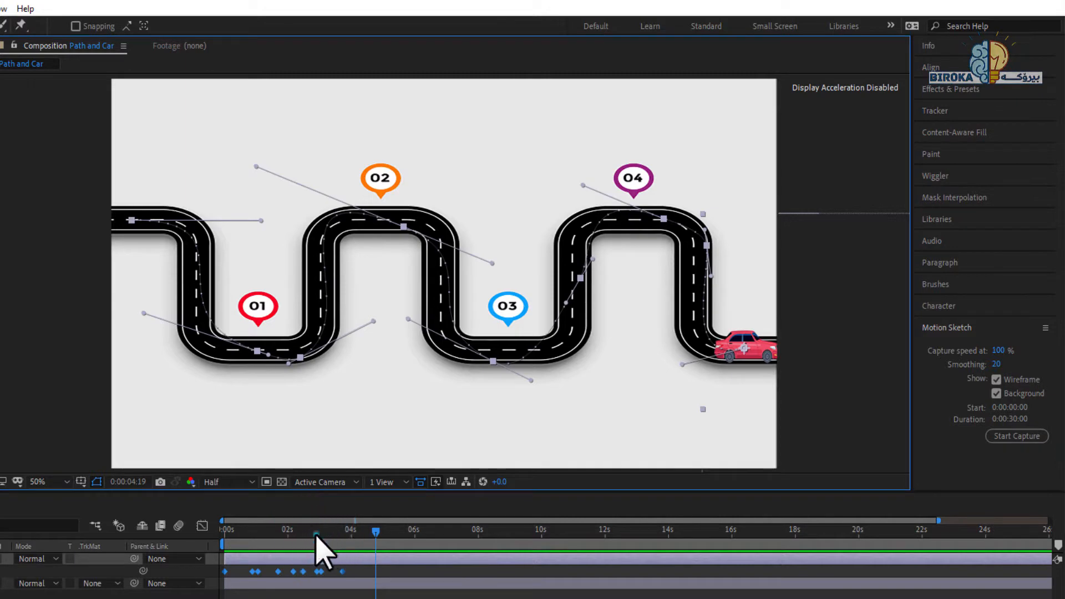
{"action": "left_click_drag", "start_coordinate": [316, 535], "coordinate": [193, 541]}
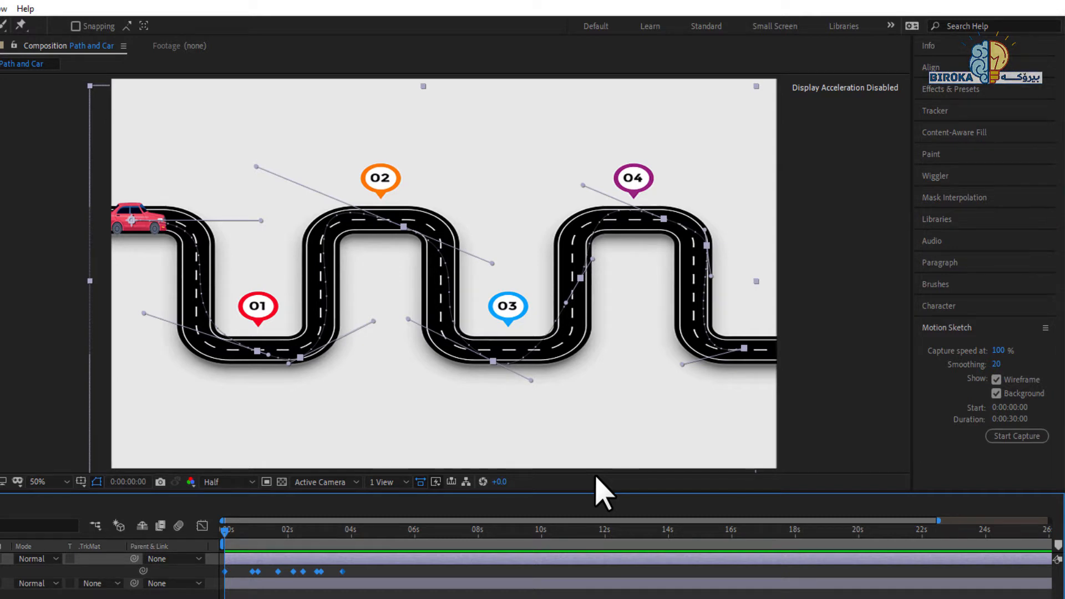
{"action": "key", "text": "space"}
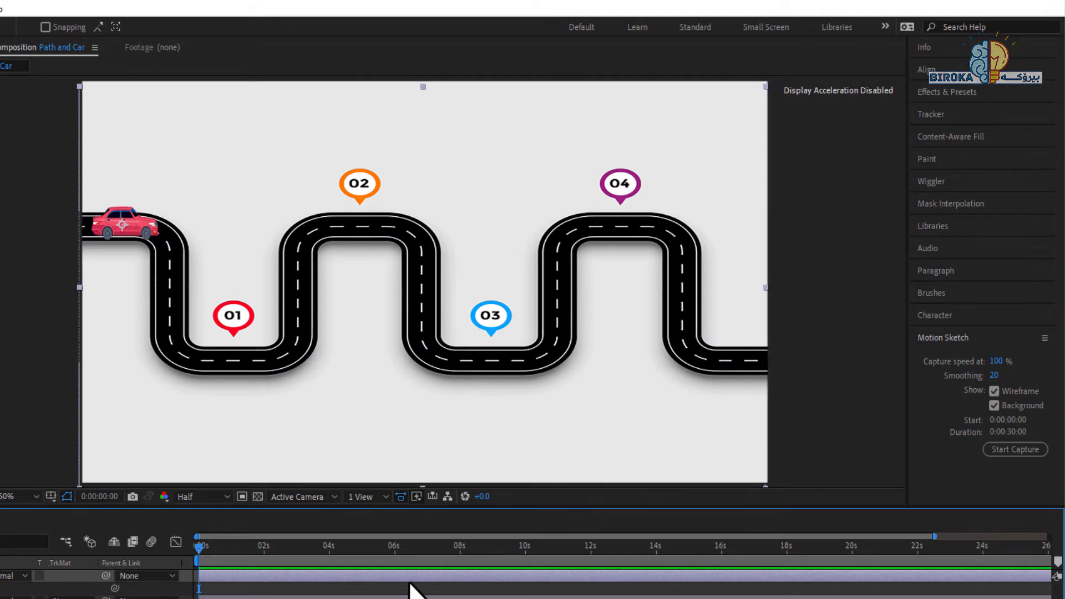
- Set the Motion Sketch smoothing to 0
{"action": "left_click", "coordinate": [992, 375]}
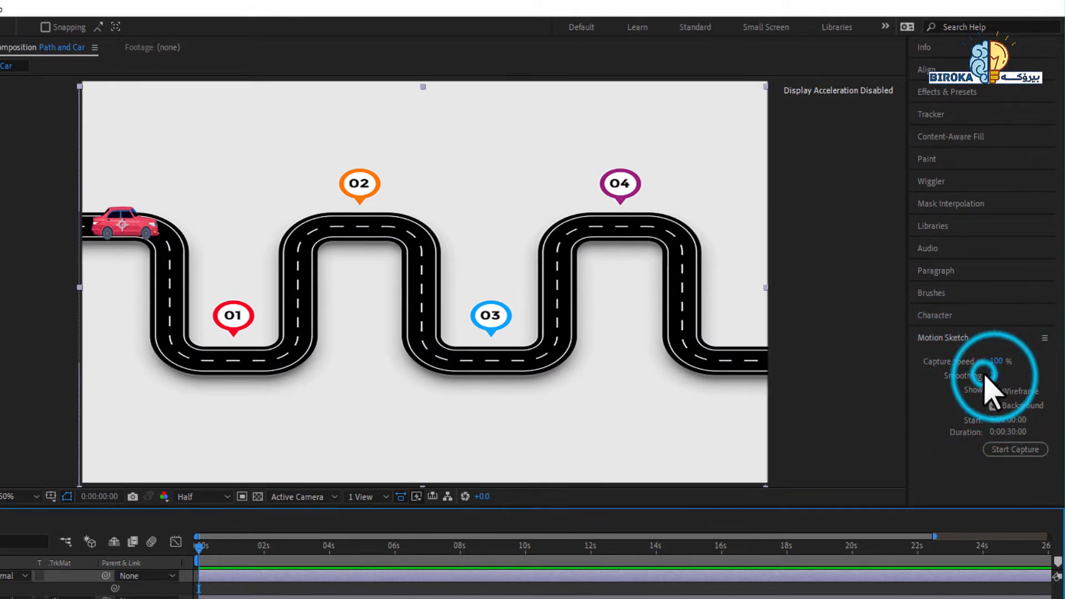
{"action": "type", "text": "0"}
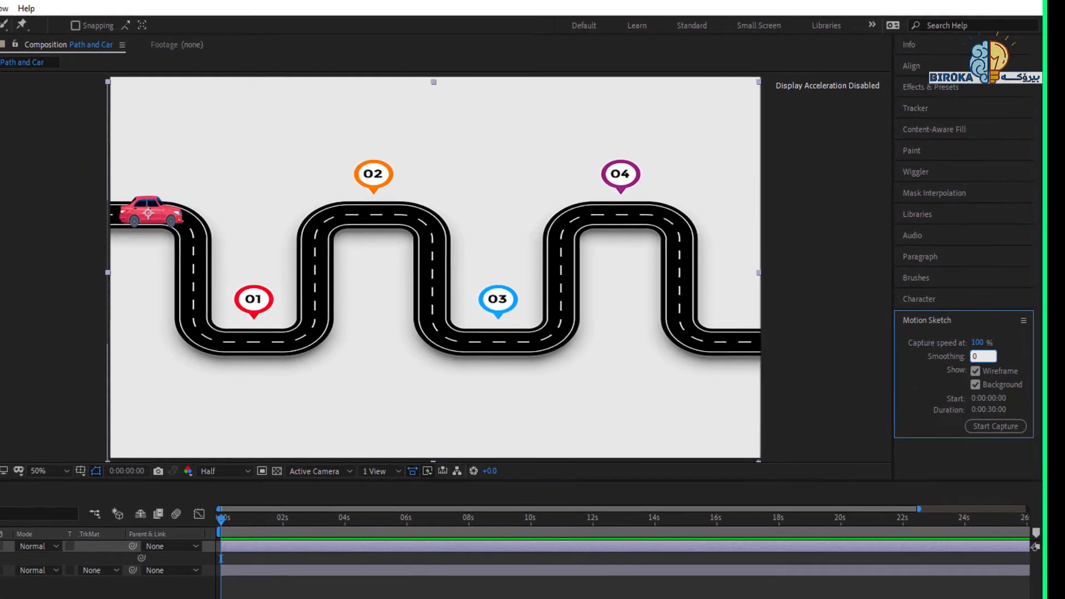
{"action": "left_click", "coordinate": [721, 596]}
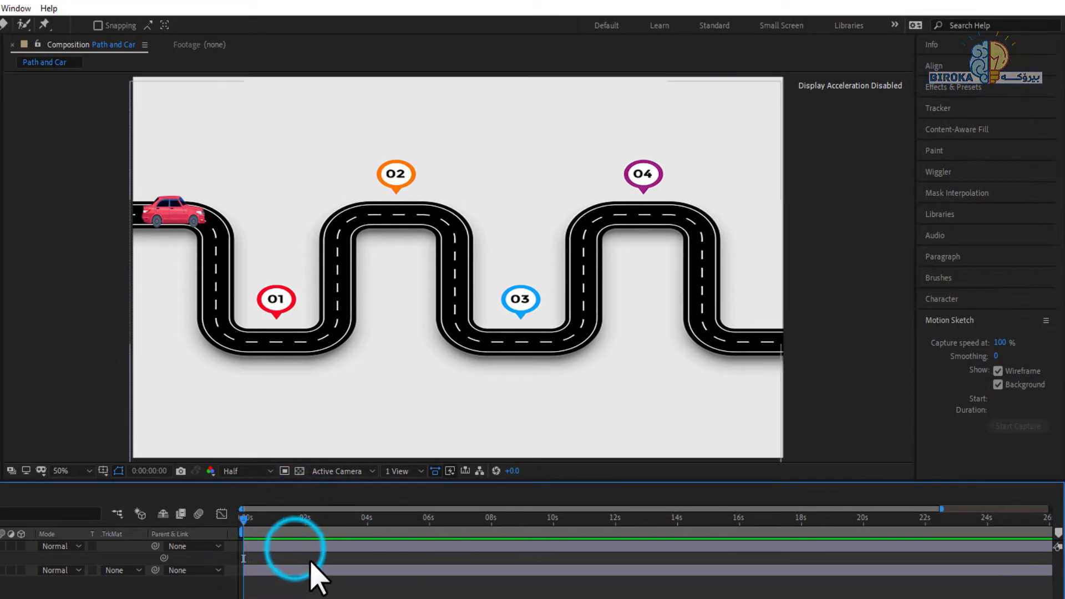
- Capture a new Motion Sketch for the Car layer by tracing the winding road to its far end
{"action": "left_click", "coordinate": [295, 547]}
{"action": "left_click", "coordinate": [1017, 426]}
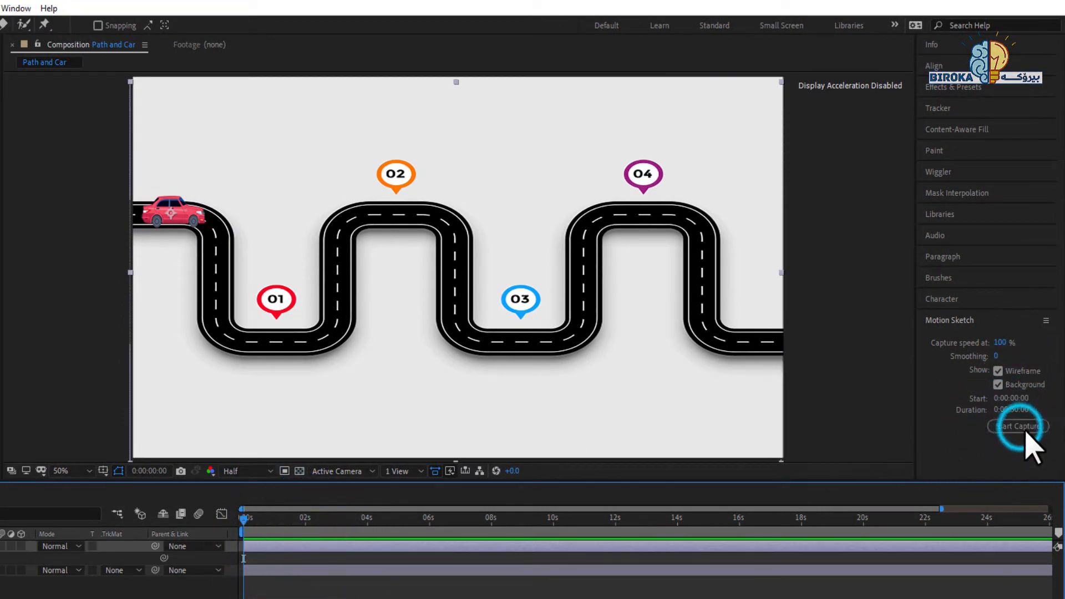
{"action": "left_click", "coordinate": [209, 238]}
{"action": "mouse_move", "coordinate": [209, 238]}
{"action": "left_mouse_down"}
{"action": "mouse_move", "coordinate": [230, 318]}
{"action": "mouse_move", "coordinate": [278, 340]}
{"action": "mouse_move", "coordinate": [322, 316]}
{"action": "mouse_move", "coordinate": [358, 215]}
{"action": "mouse_move", "coordinate": [447, 215]}
{"action": "mouse_move", "coordinate": [461, 236]}
{"action": "mouse_move", "coordinate": [460, 290]}
{"action": "left_mouse_up"}
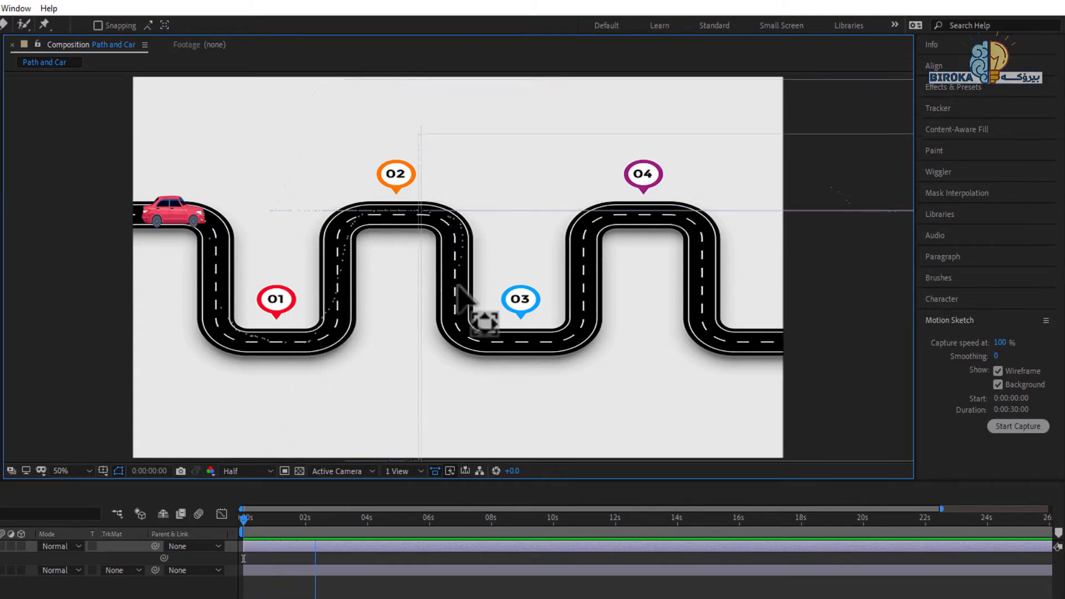
{"action": "mouse_move", "coordinate": [595, 225]}
{"action": "left_mouse_down"}
{"action": "mouse_move", "coordinate": [614, 208]}
{"action": "mouse_move", "coordinate": [660, 215]}
{"action": "mouse_move", "coordinate": [716, 318]}
{"action": "left_mouse_up"}
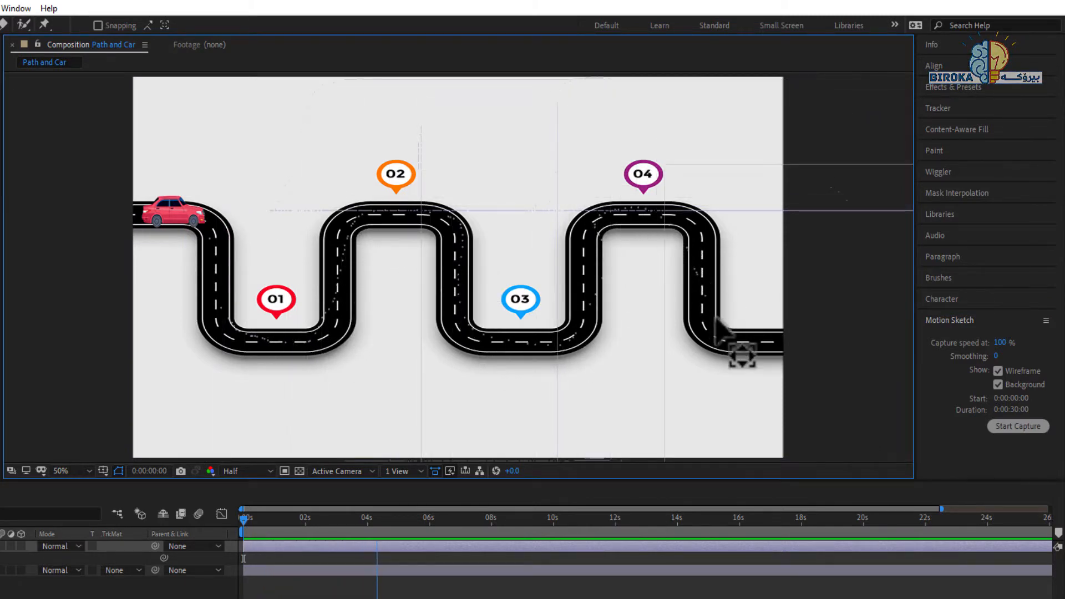
{"action": "left_click_drag", "start_coordinate": [774, 350], "coordinate": [758, 386]}
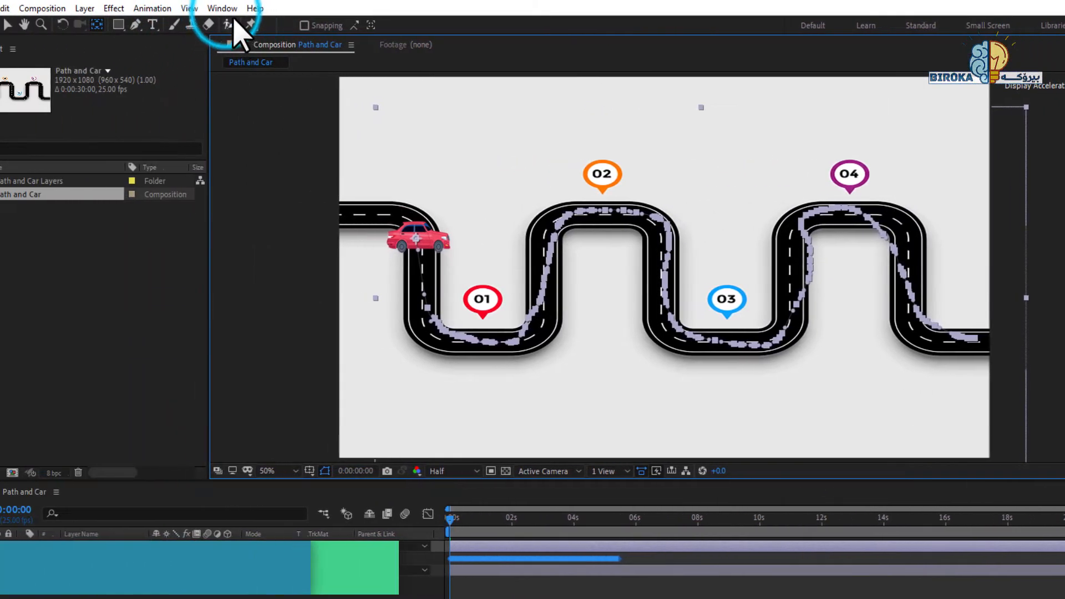
- Open the Smoother and select all of the Car layer's Position keyframes
{"action": "left_click", "coordinate": [18, 9]}
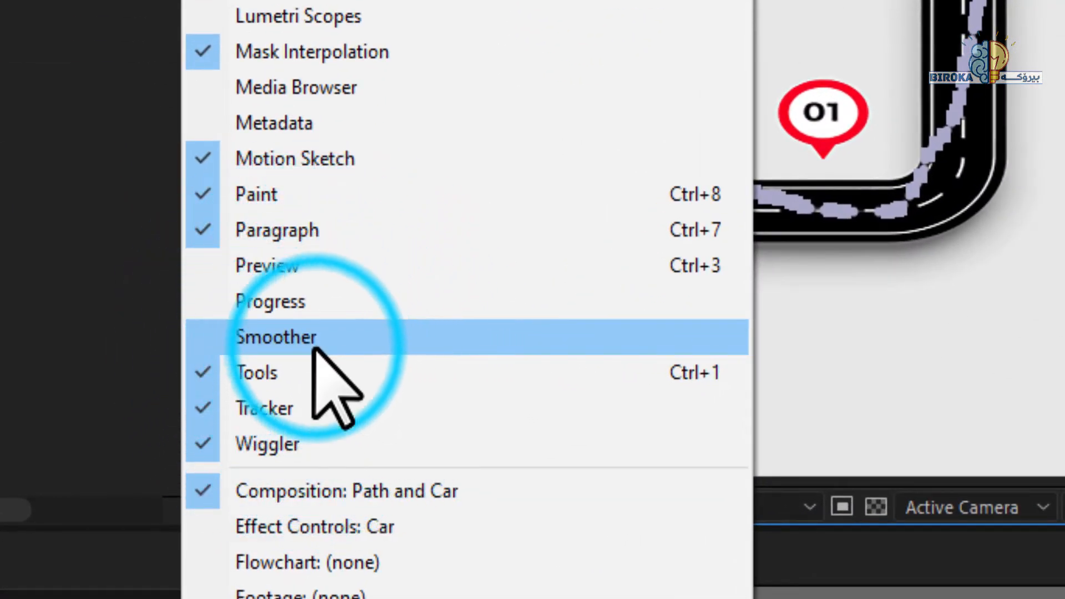
{"action": "left_click", "coordinate": [314, 350]}
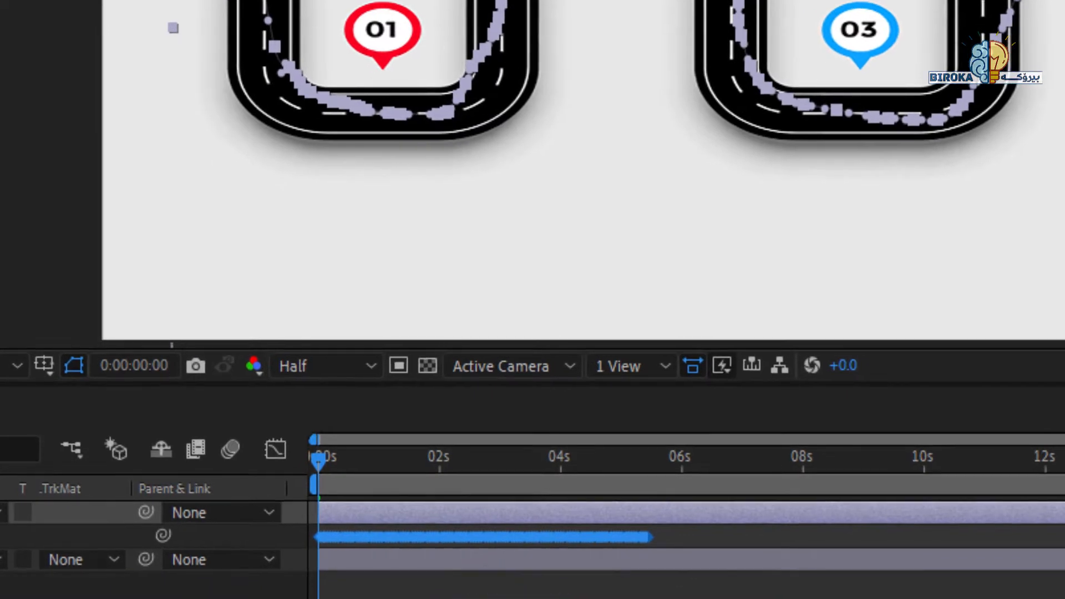
{"action": "left_click", "coordinate": [527, 597]}
{"action": "left_click_drag", "start_coordinate": [737, 598], "coordinate": [388, 529]}
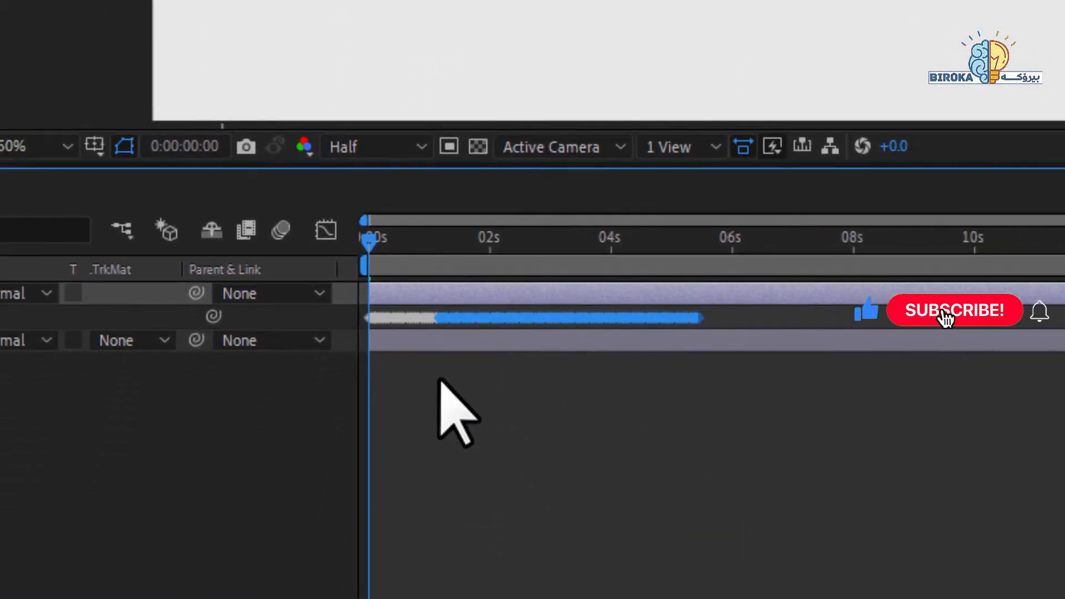
{"action": "left_click", "coordinate": [21, 383]}
{"action": "left_click", "coordinate": [95, 396]}
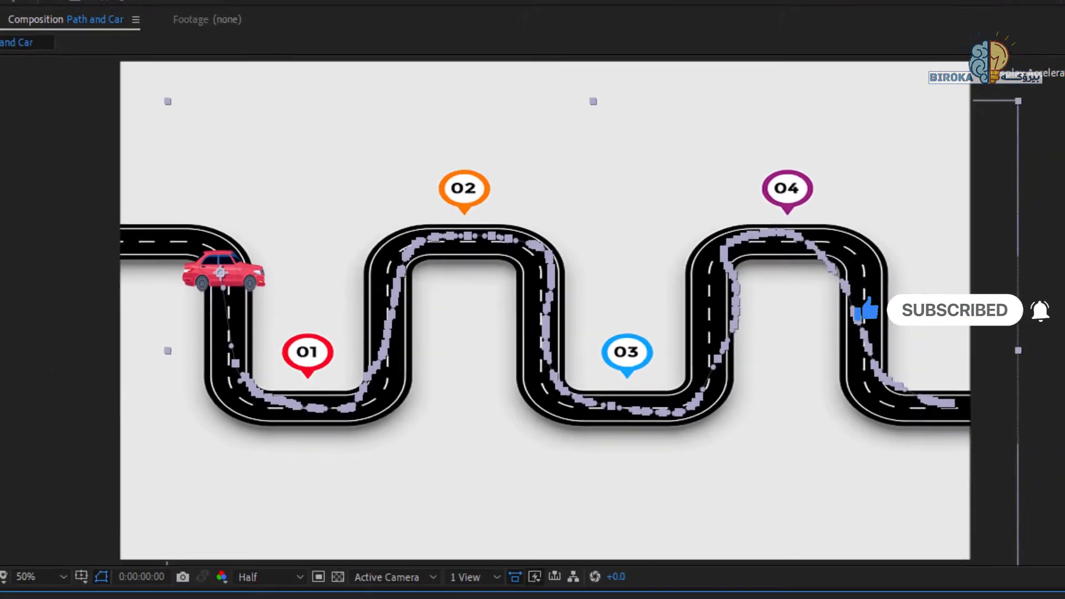
- Smooth the selected keyframes along the Spatial Path with a tolerance of 15
{"action": "left_click", "coordinate": [958, 410]}
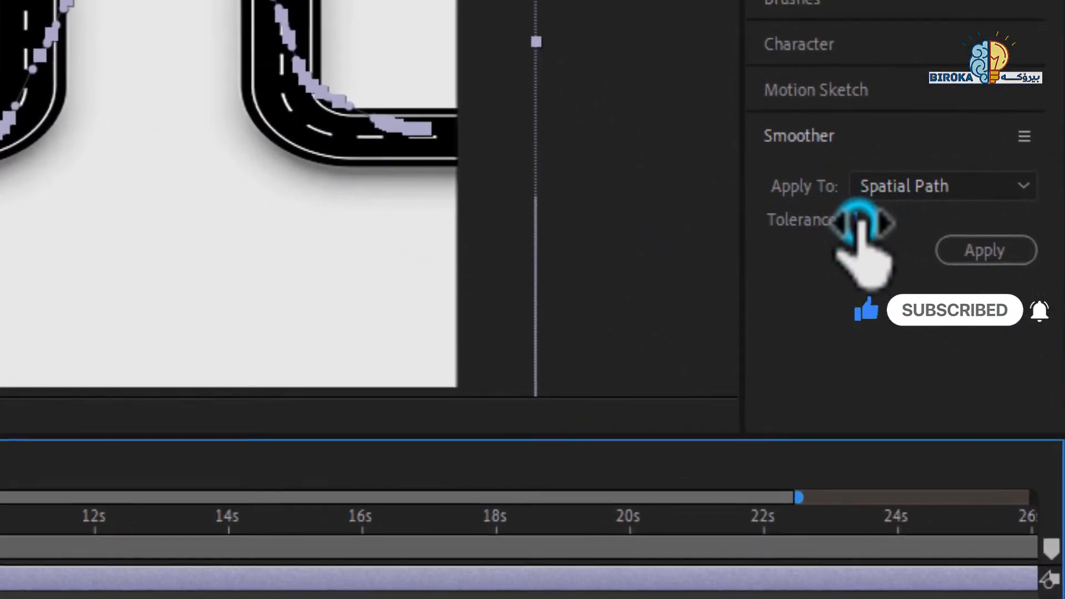
{"action": "left_click", "coordinate": [890, 277]}
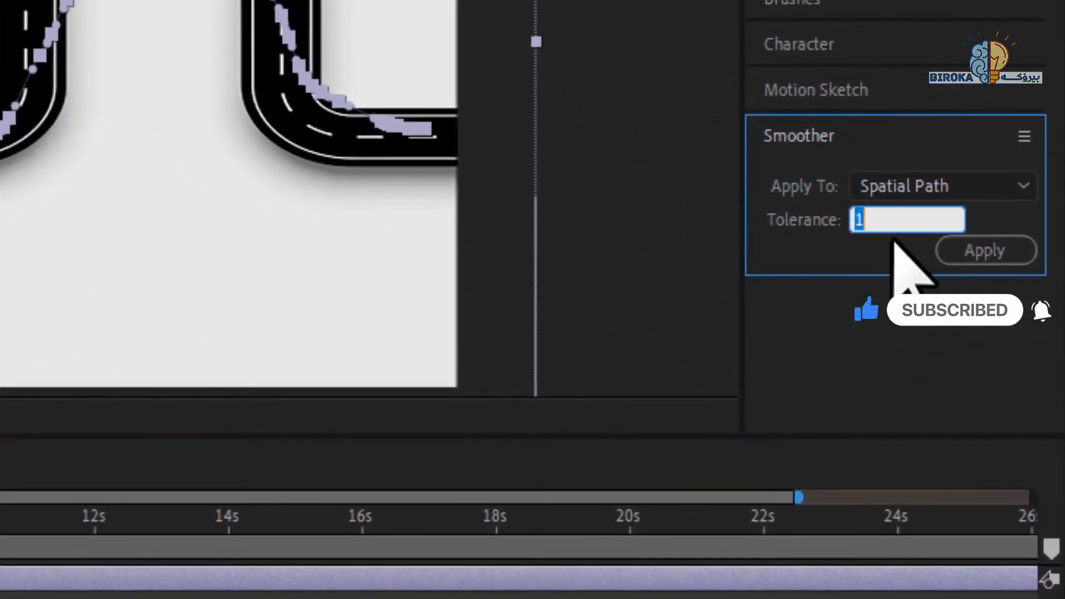
{"action": "type", "text": "15"}
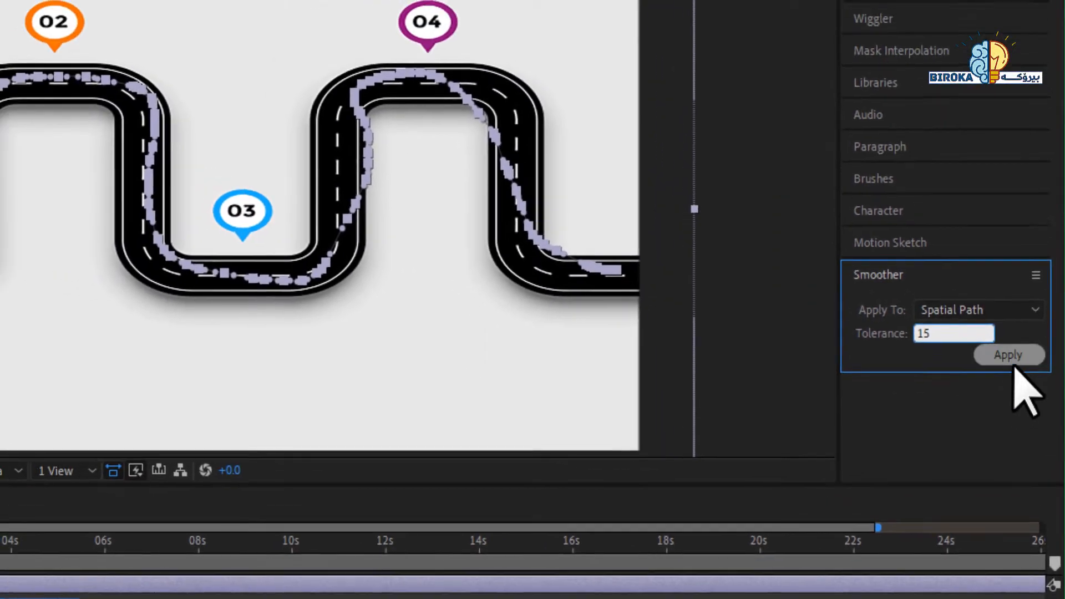
{"action": "left_click", "coordinate": [985, 251]}
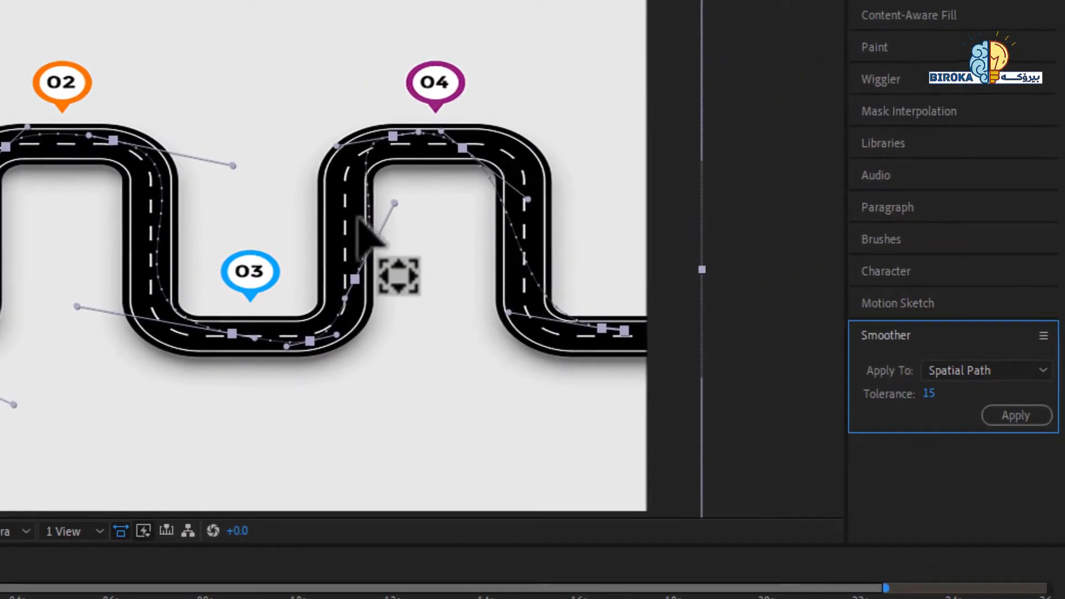
- Reselect all Position keyframes of the Car layer and smooth the motion path again with a higher tolerance
{"action": "key", "text": "ctrl"}
{"action": "key", "text": "ctrl"}
{"action": "left_click", "coordinate": [114, 140]}
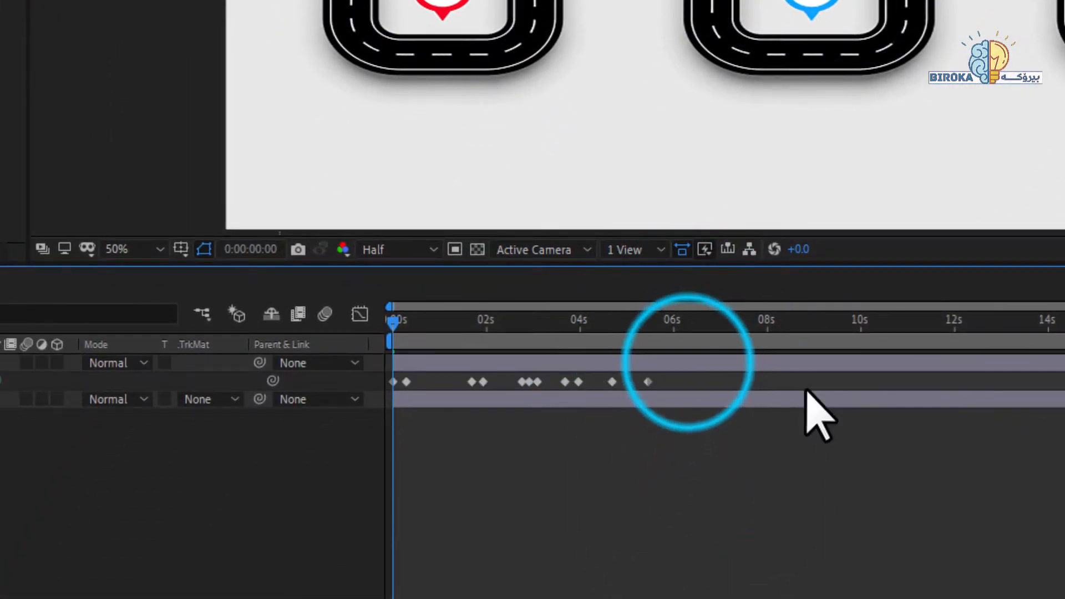
{"action": "left_click", "coordinate": [201, 383]}
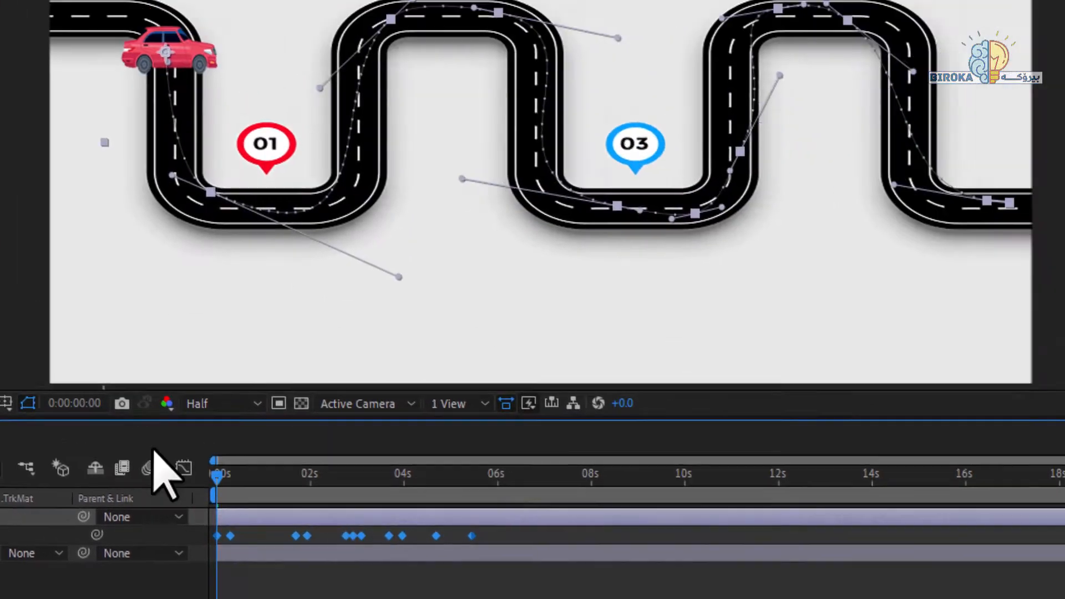
{"action": "left_click", "coordinate": [922, 384]}
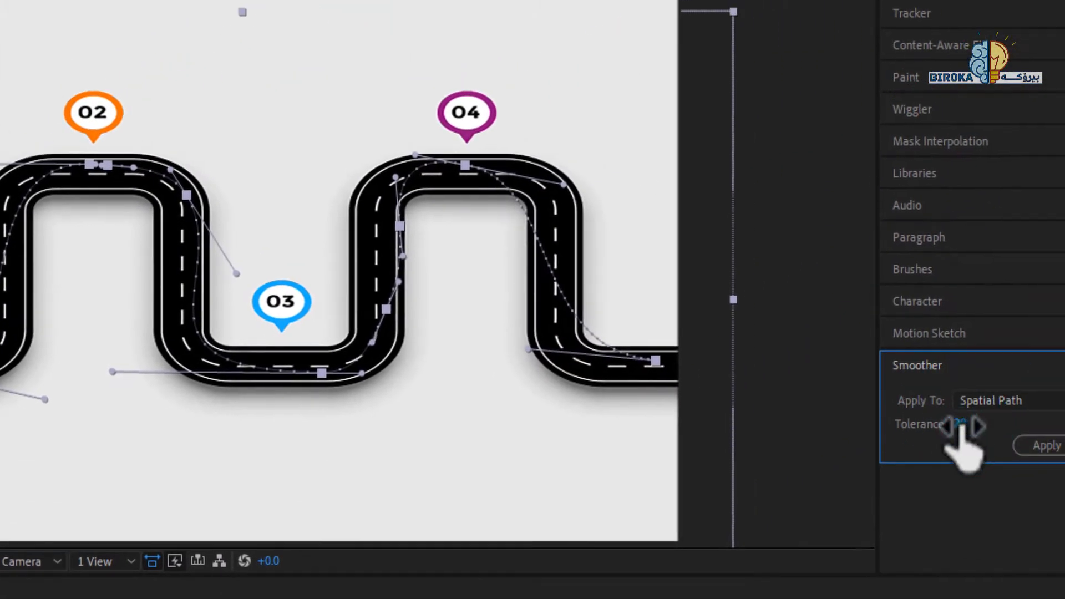
- Set the Smoother tolerance to 30 and apply it to the car's motion path
{"action": "left_click", "coordinate": [961, 426]}
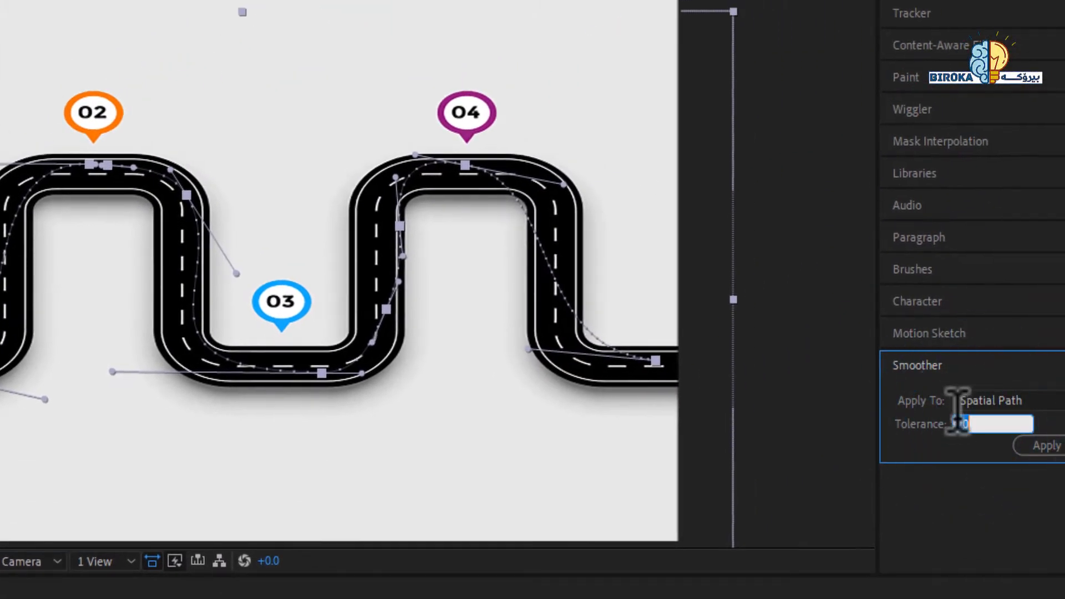
{"action": "type", "text": "30"}
{"action": "left_click", "coordinate": [1040, 447]}
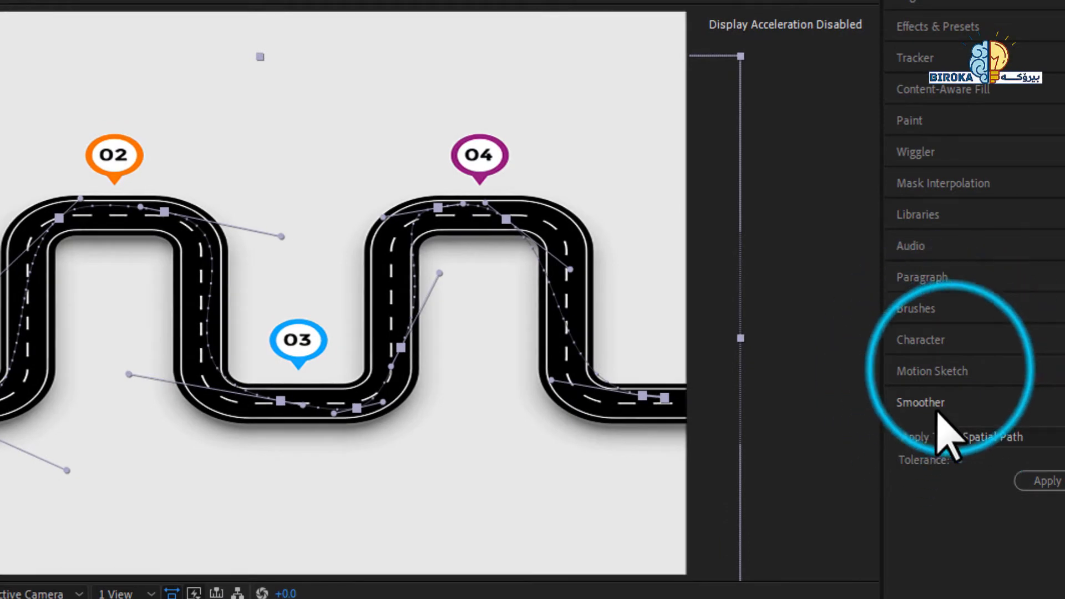
- Open the Motion Sketch settings again
{"action": "left_click", "coordinate": [949, 368]}
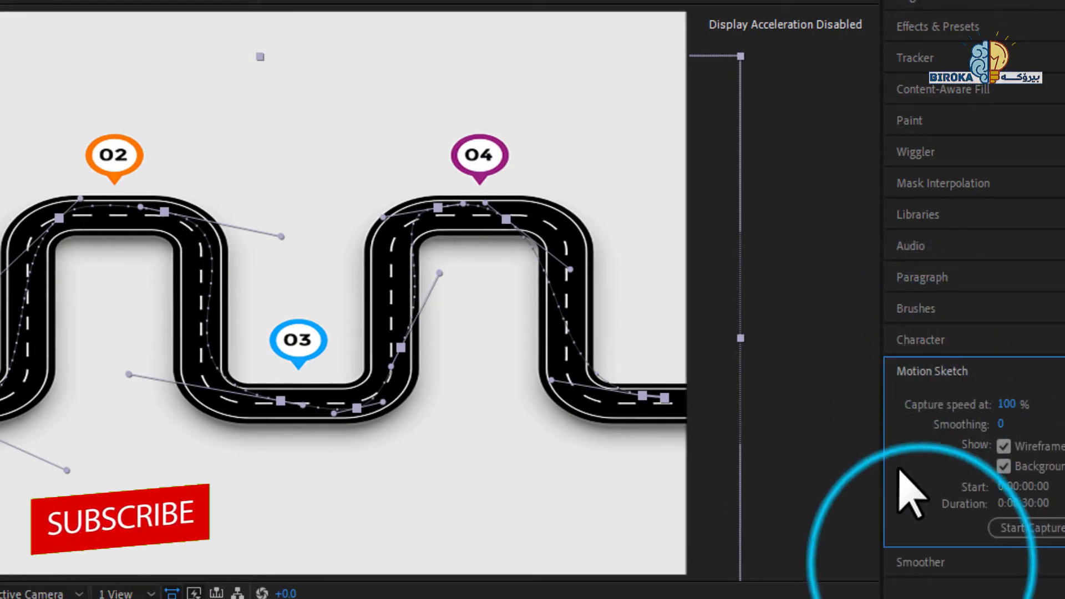
- Undo the smoothing and the recorded motion path on the Car layer, keeping the Motion Sketch settings open
{"action": "left_click", "coordinate": [922, 563]}
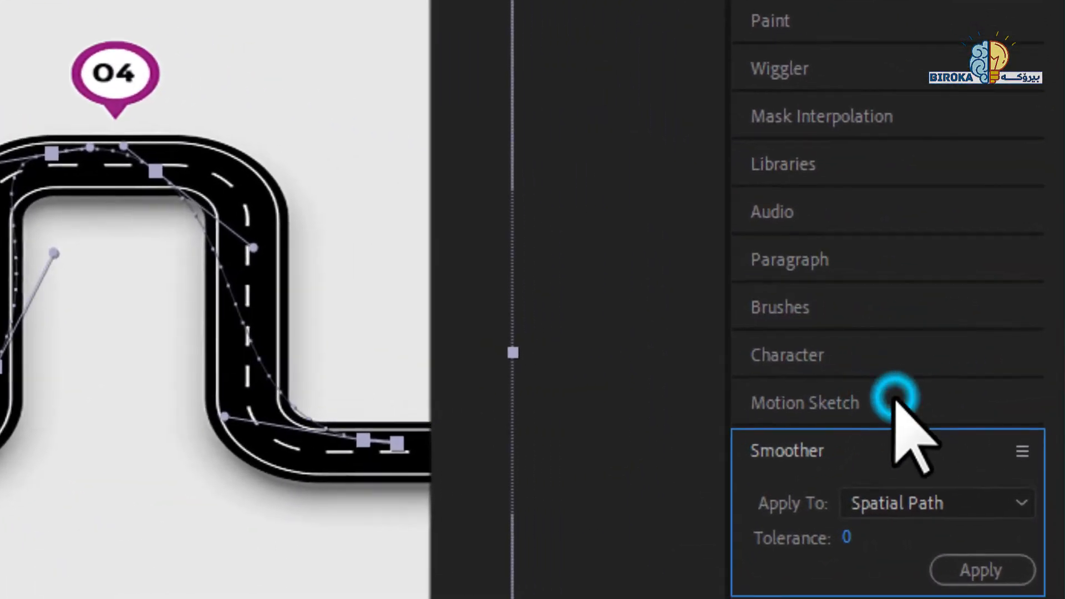
{"action": "left_click", "coordinate": [981, 371]}
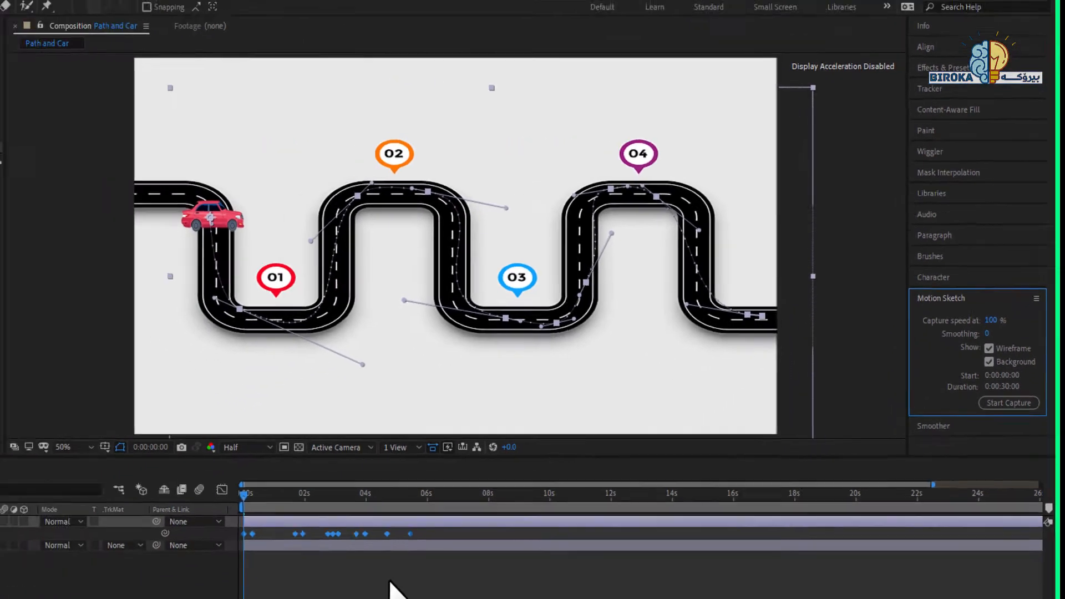
{"action": "key", "text": "ctrl+z"}
{"action": "key", "text": "ctrl+z"}
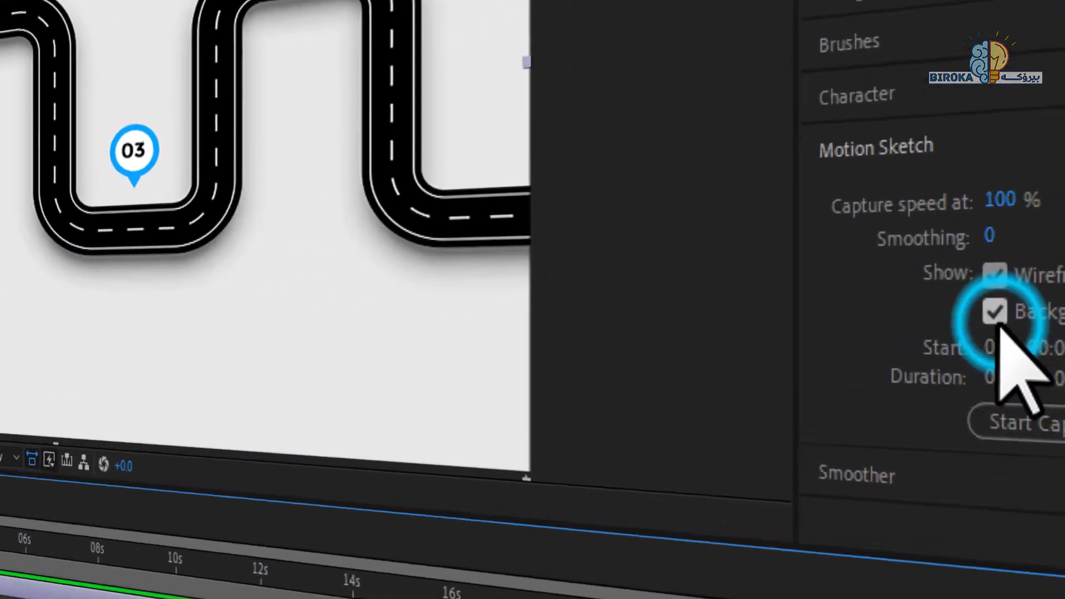
- Turn off Background in Motion Sketch and capture a freehand motion path for the car
{"action": "left_click", "coordinate": [1009, 327]}
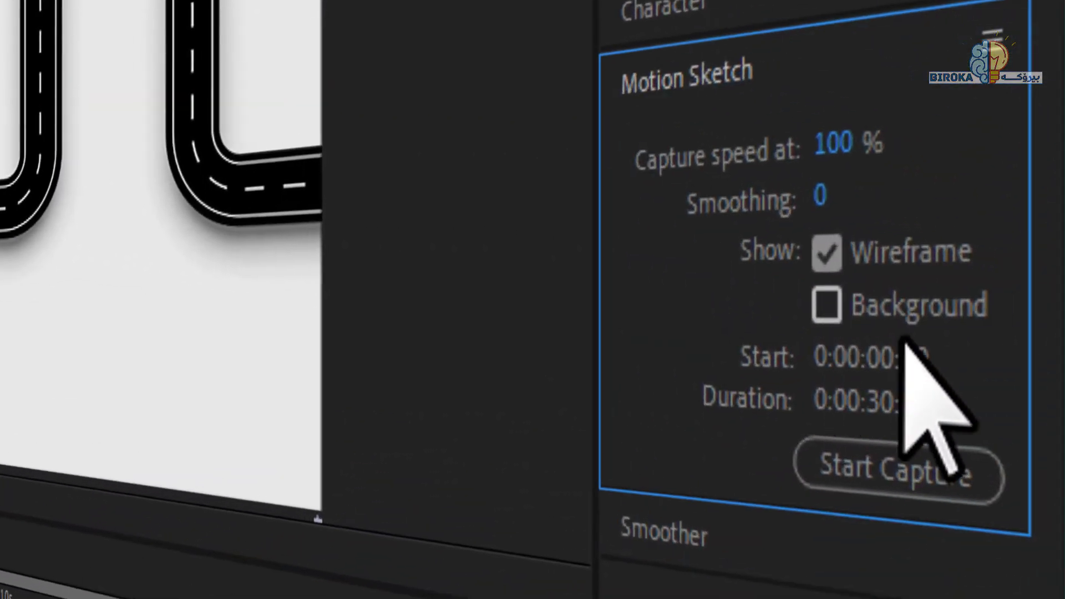
{"action": "left_click", "coordinate": [876, 470]}
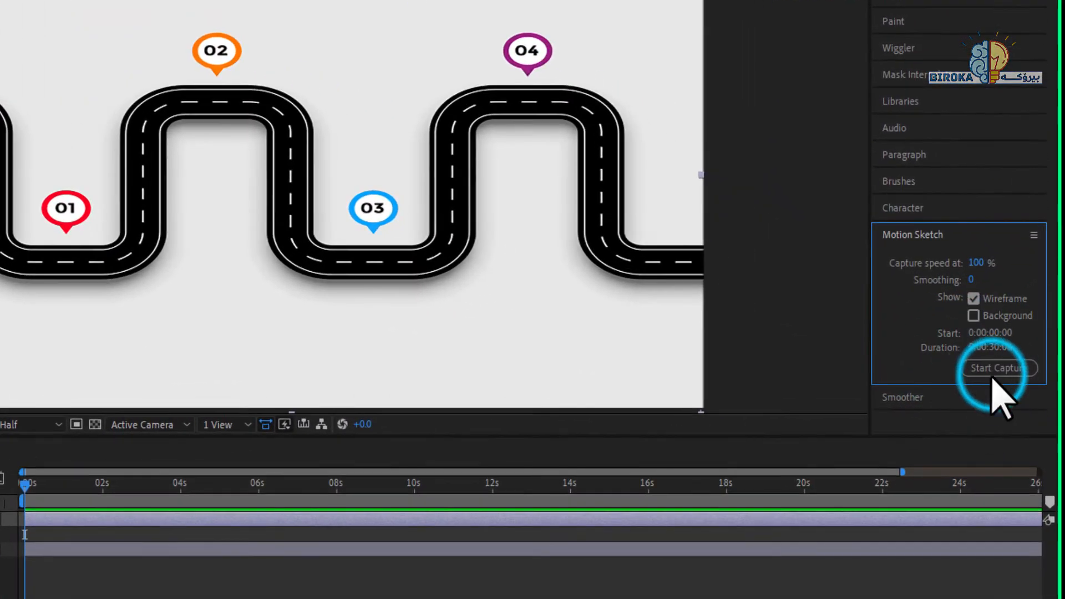
{"action": "left_click", "coordinate": [1005, 370]}
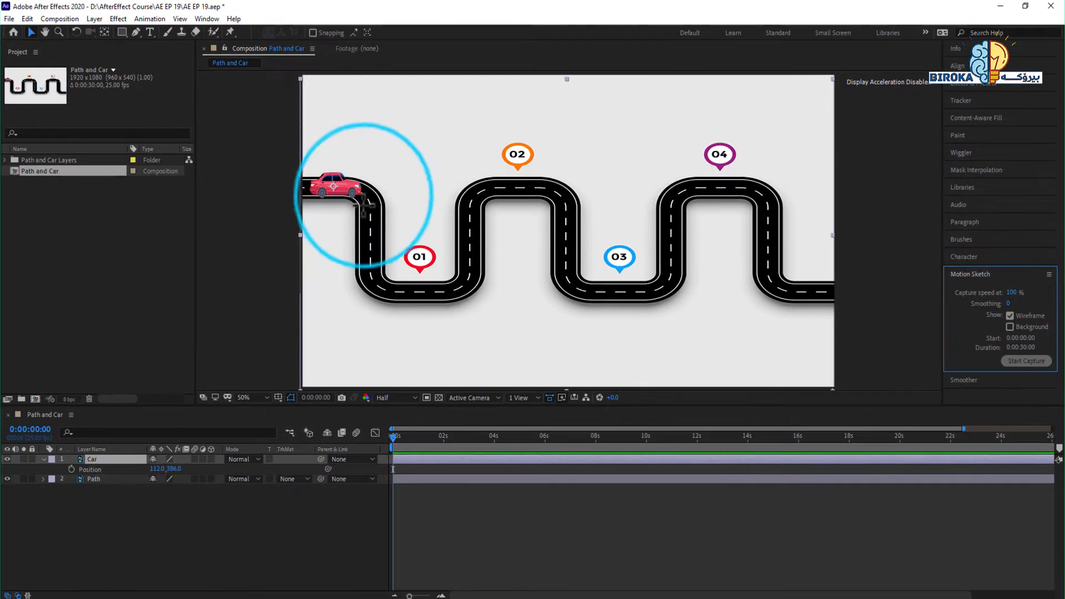
{"action": "mouse_move", "coordinate": [363, 195]}
{"action": "left_mouse_down"}
{"action": "mouse_move", "coordinate": [369, 230]}
{"action": "mouse_move", "coordinate": [440, 272]}
{"action": "mouse_move", "coordinate": [521, 221]}
{"action": "mouse_move", "coordinate": [610, 239]}
{"action": "left_mouse_up"}
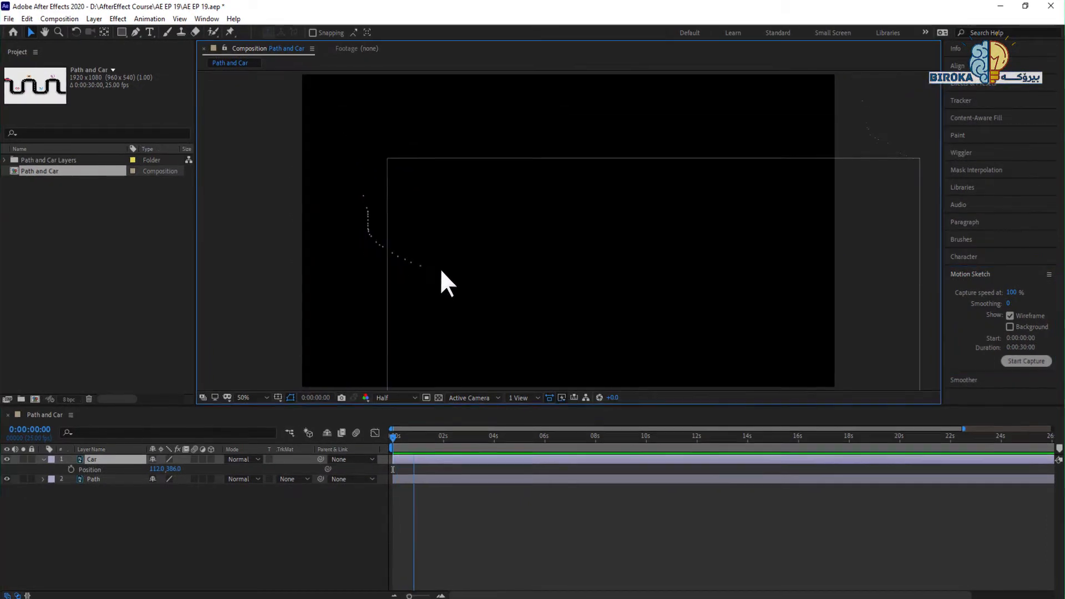
{"action": "left_click_drag", "start_coordinate": [613, 303], "coordinate": [706, 235]}
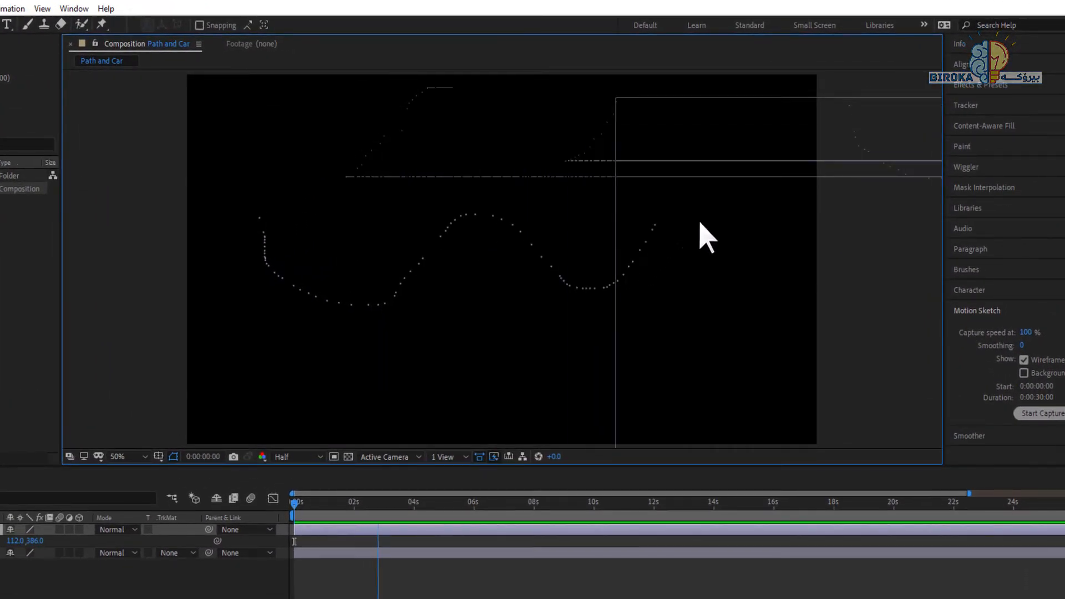
{"action": "mouse_move", "coordinate": [553, 208]}
{"action": "left_mouse_down"}
{"action": "mouse_move", "coordinate": [472, 199]}
{"action": "mouse_move", "coordinate": [520, 350]}
{"action": "left_mouse_up"}
{"action": "mouse_move", "coordinate": [372, 312]}
{"action": "left_mouse_down"}
{"action": "mouse_move", "coordinate": [254, 231]}
{"action": "mouse_move", "coordinate": [856, 589]}
{"action": "left_mouse_up"}
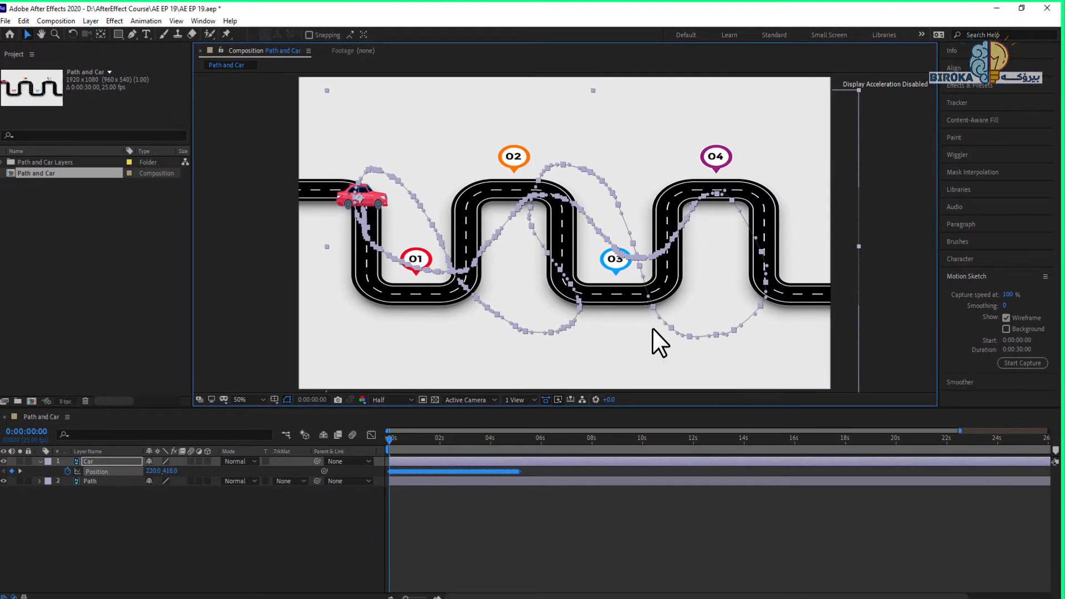
- Preview the car's captured motion and undo the capture
{"action": "key", "text": "space"}
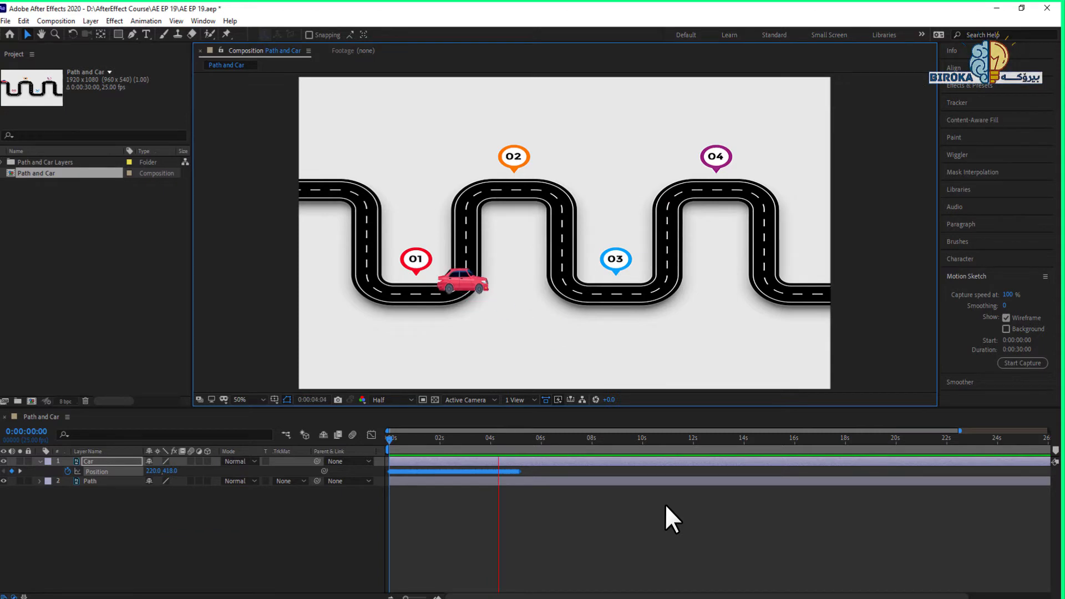
{"action": "key", "text": "space"}
{"action": "key", "text": "ctrl+z"}
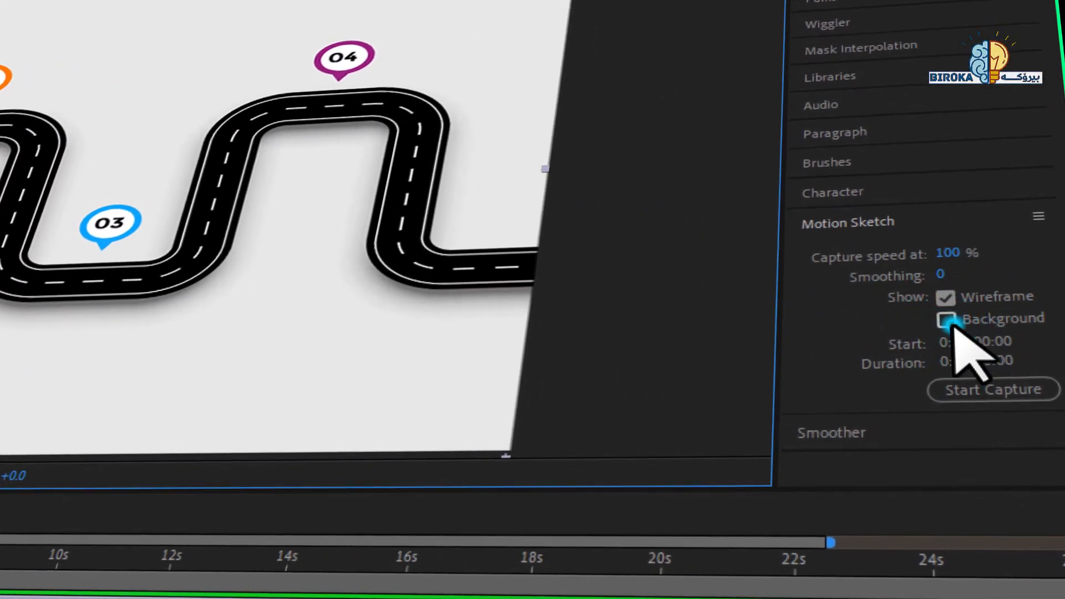
- Turn Background back on, capture the car's motion slowly along the winding road, and undo that capture
{"action": "left_click", "coordinate": [946, 321]}
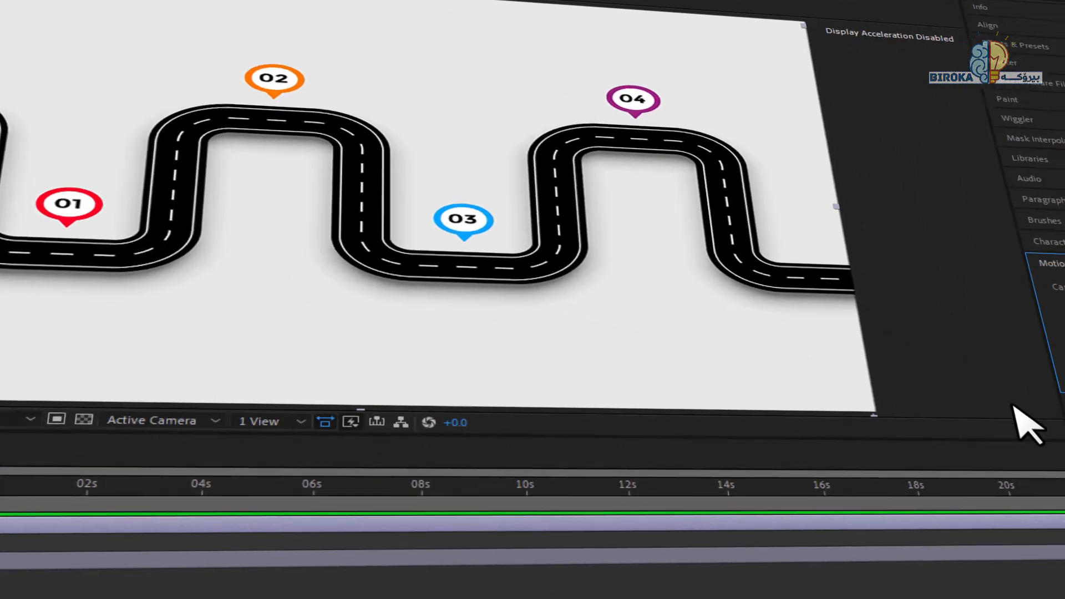
{"action": "left_click", "coordinate": [946, 312]}
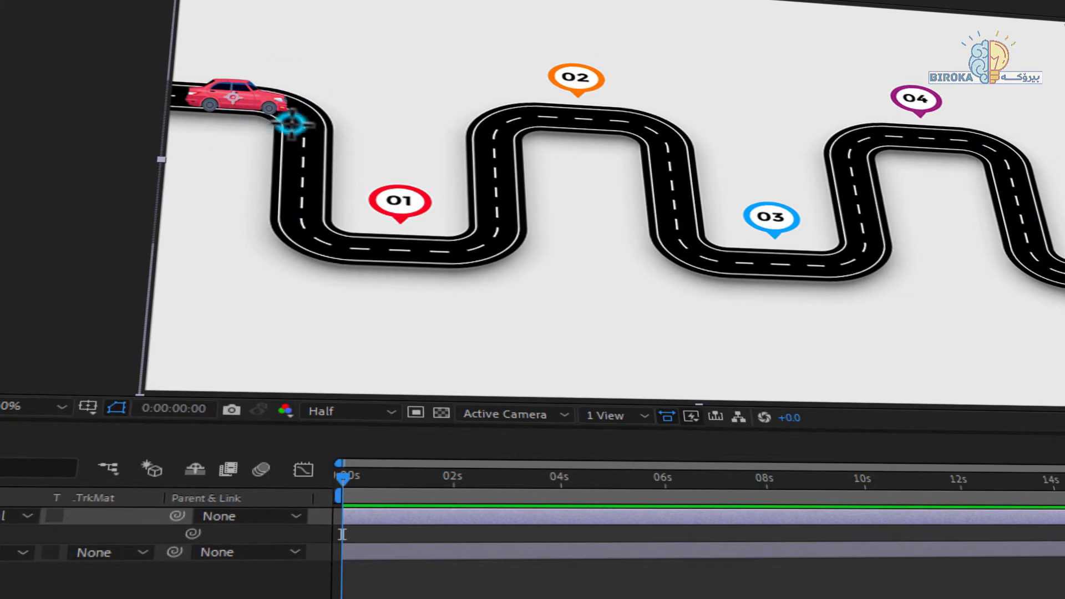
{"action": "mouse_move", "coordinate": [290, 119]}
{"action": "left_mouse_down"}
{"action": "mouse_move", "coordinate": [299, 196]}
{"action": "mouse_move", "coordinate": [332, 249]}
{"action": "mouse_move", "coordinate": [422, 259]}
{"action": "mouse_move", "coordinate": [455, 251]}
{"action": "mouse_move", "coordinate": [487, 233]}
{"action": "mouse_move", "coordinate": [497, 202]}
{"action": "left_mouse_up"}
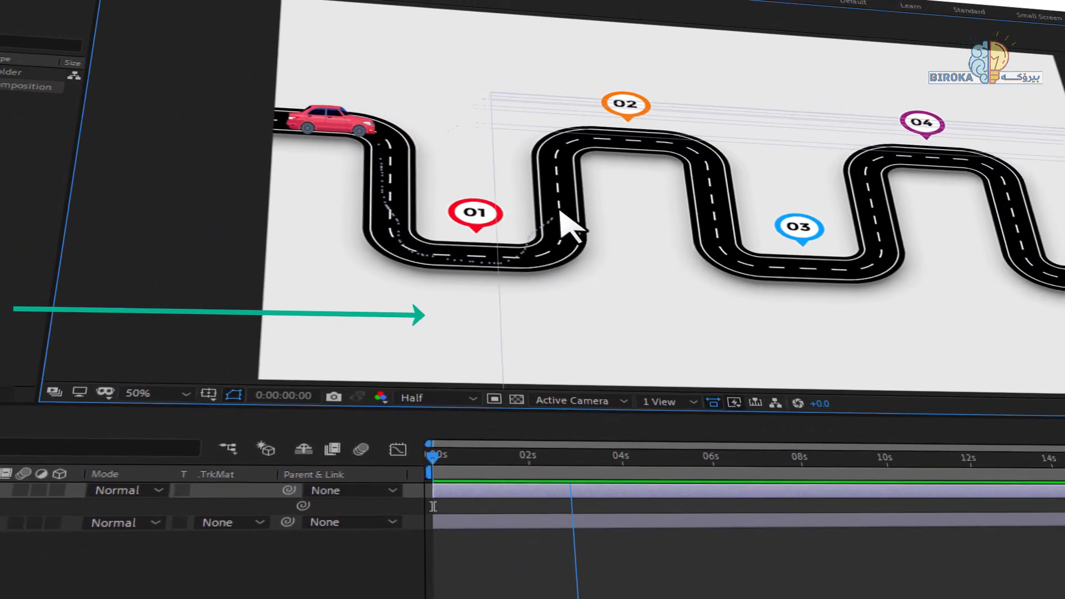
{"action": "mouse_move", "coordinate": [560, 213]}
{"action": "left_mouse_down"}
{"action": "mouse_move", "coordinate": [599, 149]}
{"action": "mouse_move", "coordinate": [640, 149]}
{"action": "mouse_move", "coordinate": [688, 160]}
{"action": "mouse_move", "coordinate": [680, 208]}
{"action": "mouse_move", "coordinate": [710, 272]}
{"action": "mouse_move", "coordinate": [751, 280]}
{"action": "mouse_move", "coordinate": [840, 269]}
{"action": "left_mouse_up"}
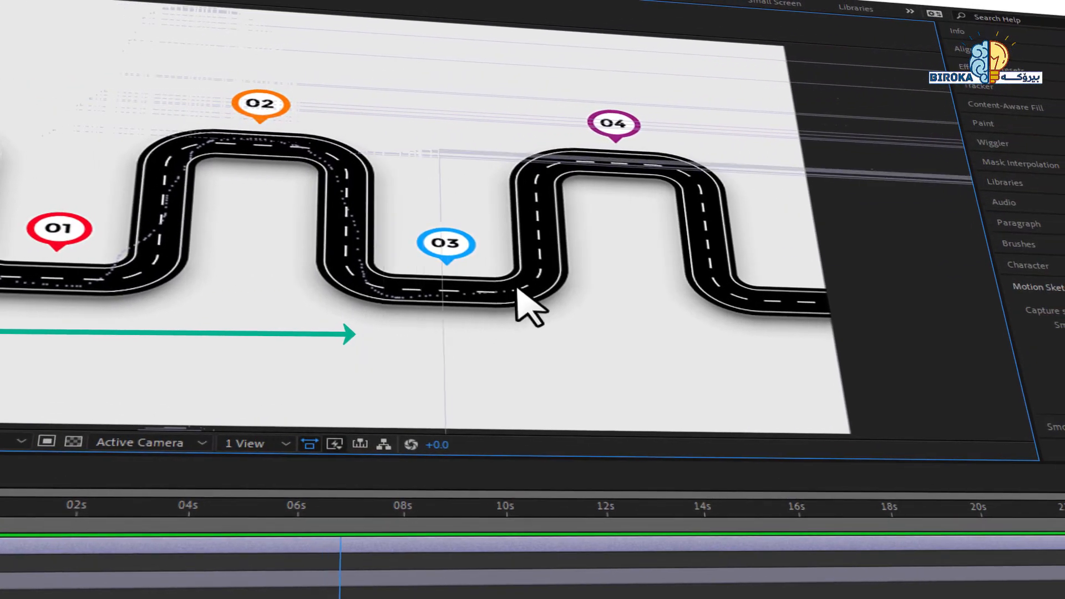
{"action": "mouse_move", "coordinate": [517, 290]}
{"action": "left_mouse_down"}
{"action": "mouse_move", "coordinate": [565, 166]}
{"action": "mouse_move", "coordinate": [659, 167]}
{"action": "mouse_move", "coordinate": [720, 285]}
{"action": "left_mouse_up"}
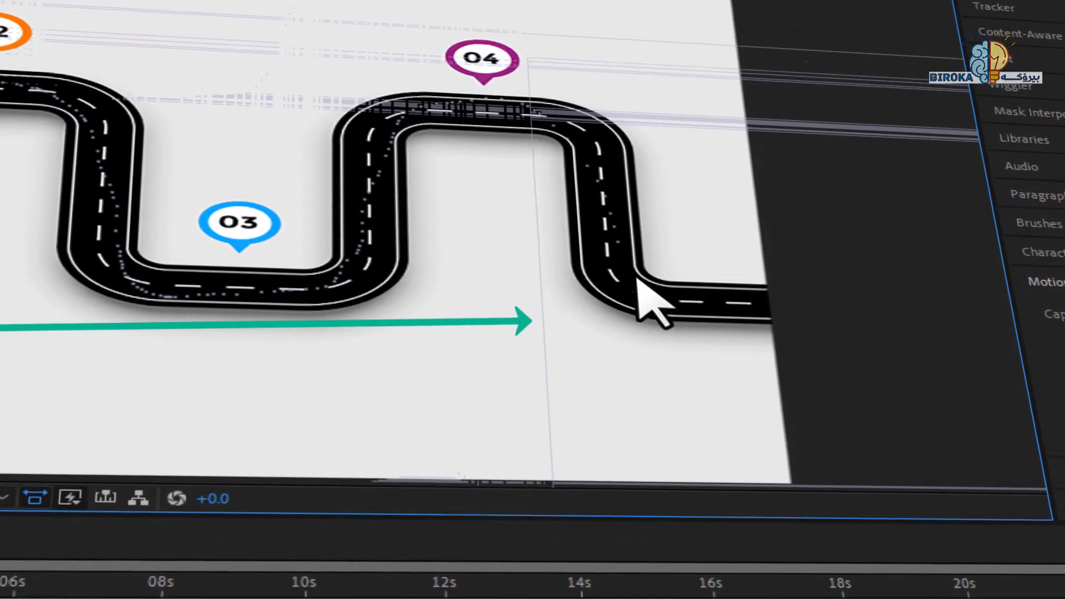
{"action": "mouse_move", "coordinate": [637, 279]}
{"action": "left_mouse_down"}
{"action": "mouse_move", "coordinate": [693, 302]}
{"action": "mouse_move", "coordinate": [596, 291]}
{"action": "mouse_move", "coordinate": [591, 303]}
{"action": "left_mouse_up"}
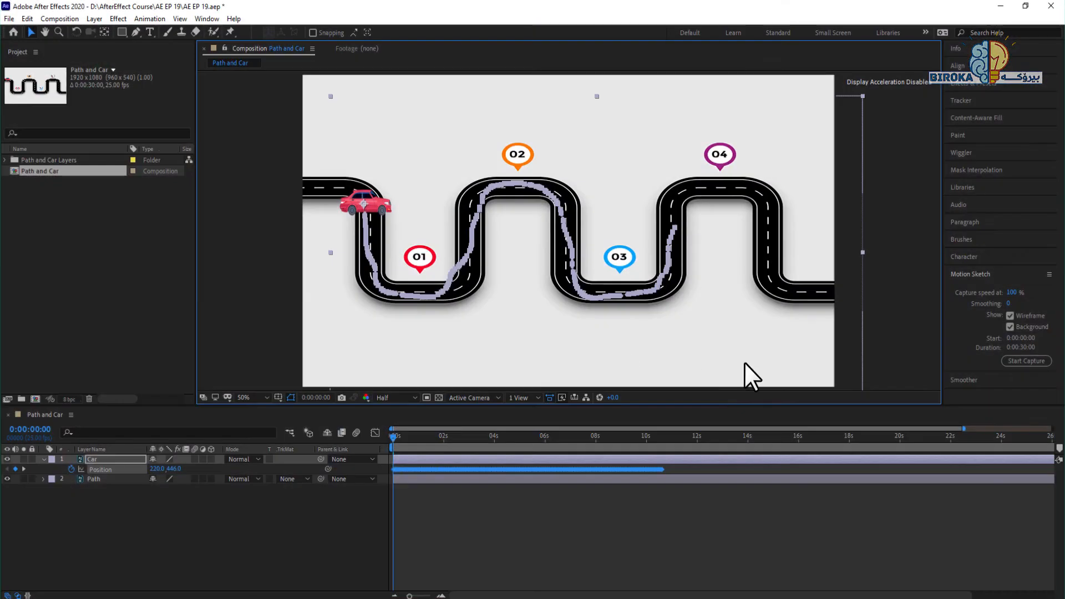
{"action": "key", "text": "ctrl+z"}
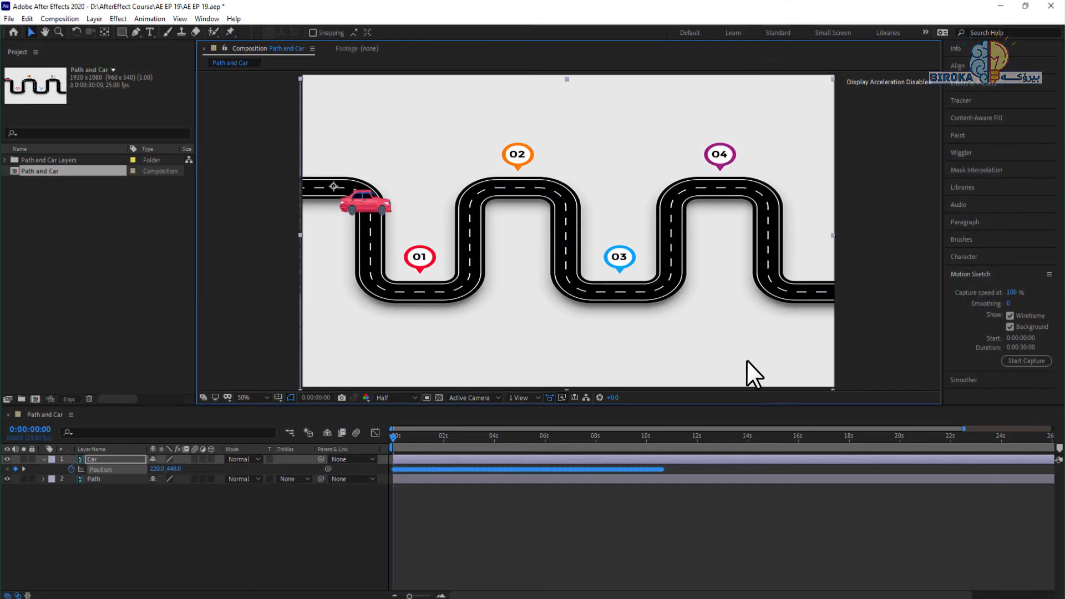
- Turn off Wireframe in Motion Sketch, capture a trial path for the car along the road, and undo the capture
{"action": "left_click", "coordinate": [1007, 323]}
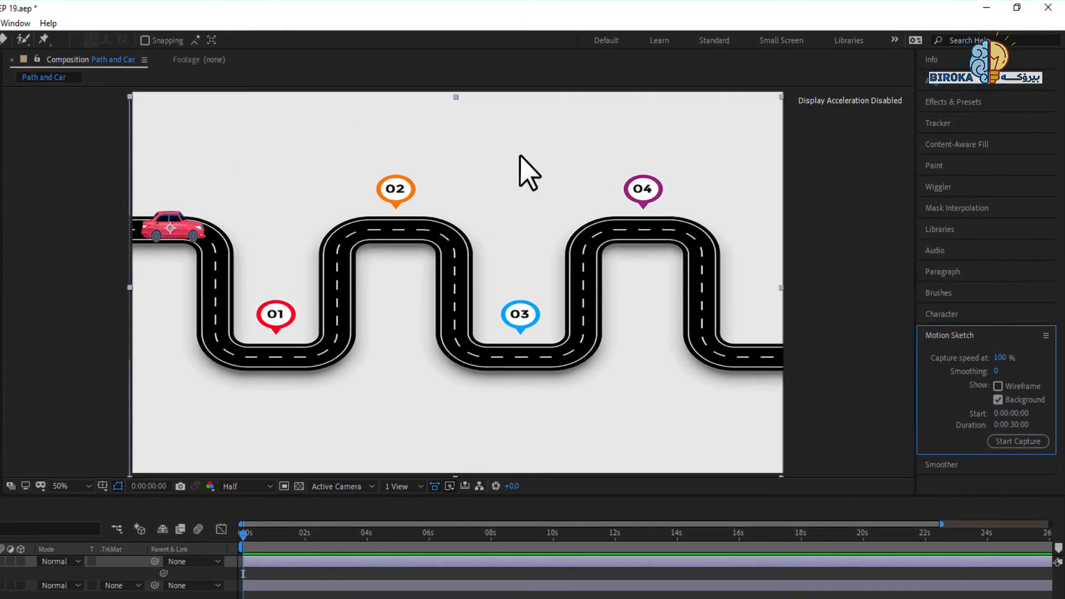
{"action": "left_click", "coordinate": [1016, 442]}
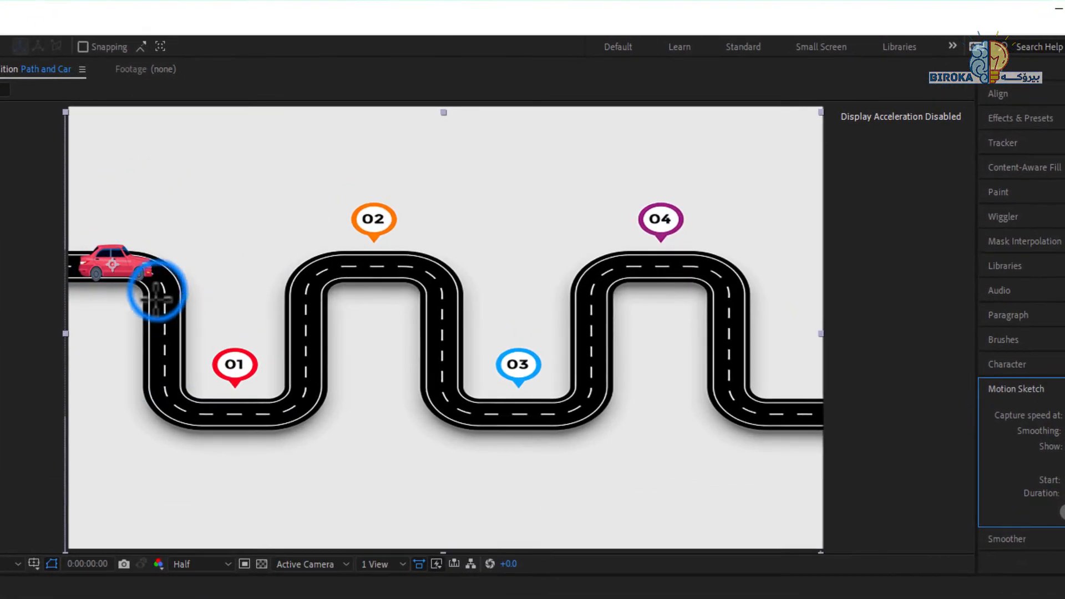
{"action": "left_click_drag", "start_coordinate": [209, 249], "coordinate": [215, 308]}
{"action": "mouse_move", "coordinate": [165, 357]}
{"action": "left_mouse_down"}
{"action": "mouse_move", "coordinate": [168, 387]}
{"action": "mouse_move", "coordinate": [219, 422]}
{"action": "mouse_move", "coordinate": [258, 422]}
{"action": "mouse_move", "coordinate": [292, 390]}
{"action": "left_mouse_up"}
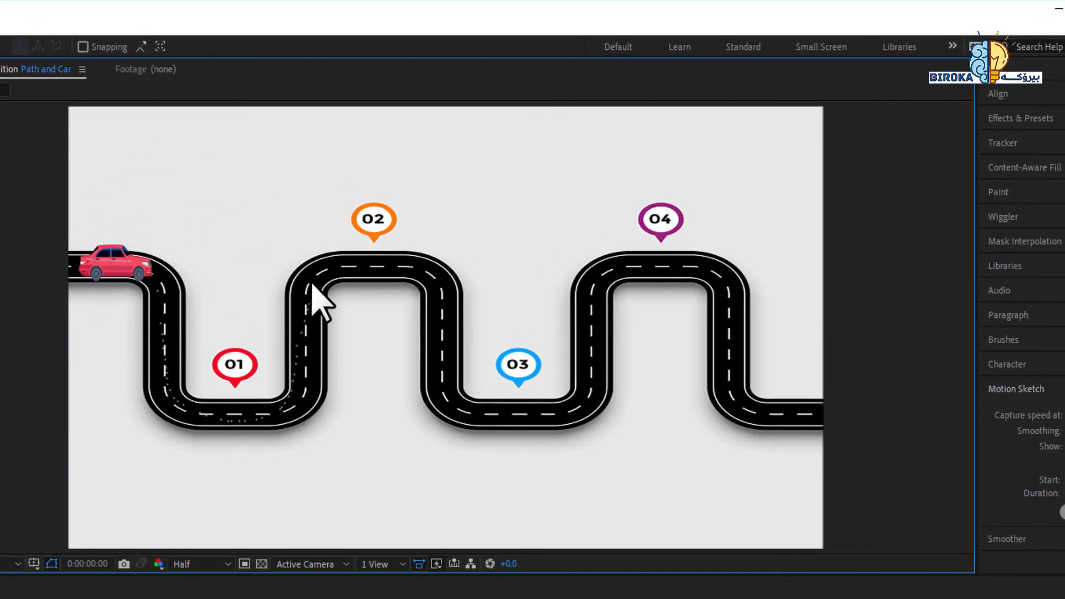
{"action": "mouse_move", "coordinate": [446, 359]}
{"action": "left_mouse_down"}
{"action": "mouse_move", "coordinate": [480, 412]}
{"action": "mouse_move", "coordinate": [539, 419]}
{"action": "left_mouse_up"}
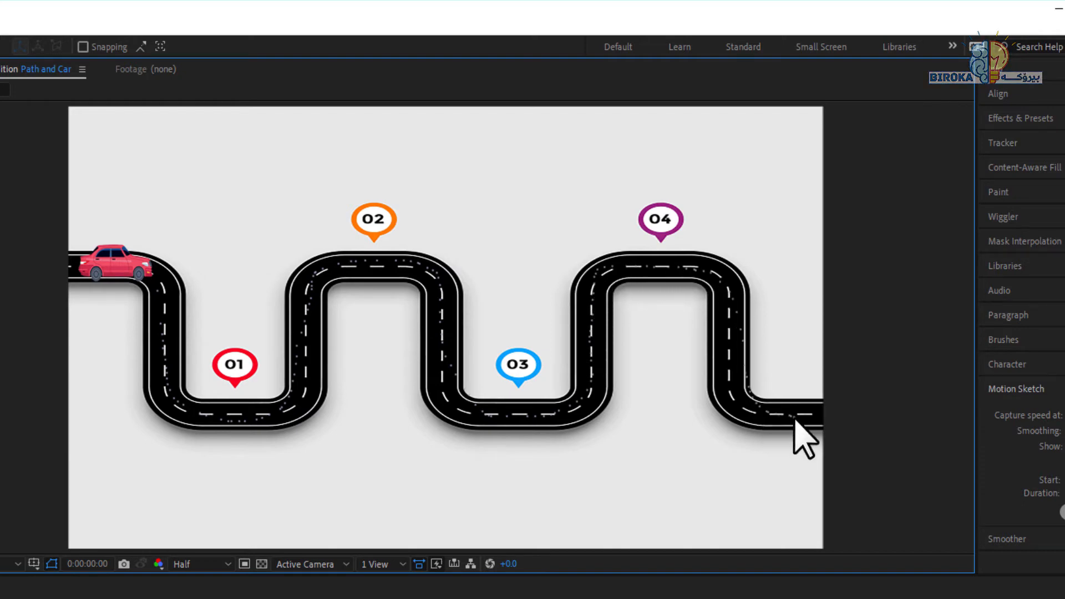
{"action": "left_click_drag", "start_coordinate": [805, 438], "coordinate": [827, 481]}
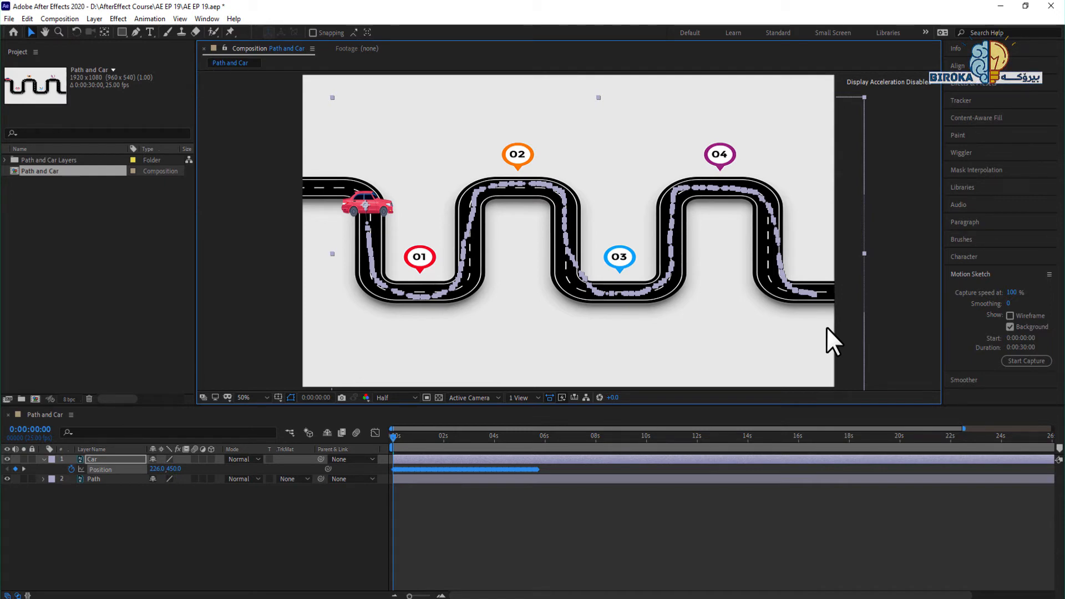
{"action": "key", "text": "ctrl+z"}
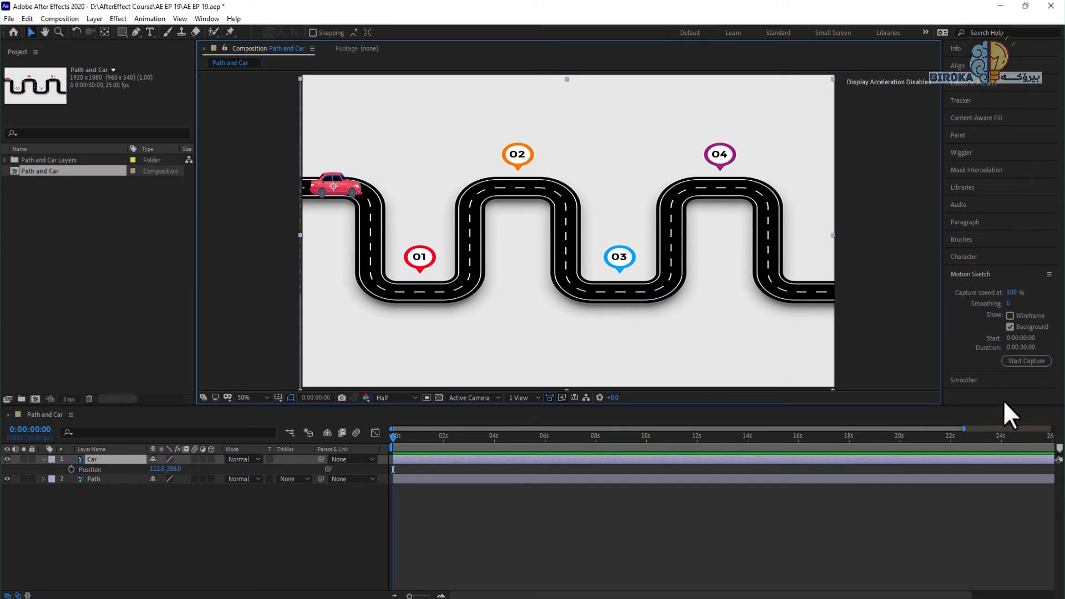
- Capture a new motion path with Motion Sketch, tracing the road from the car's starting position to the road's far end
{"action": "left_click", "coordinate": [1012, 360]}
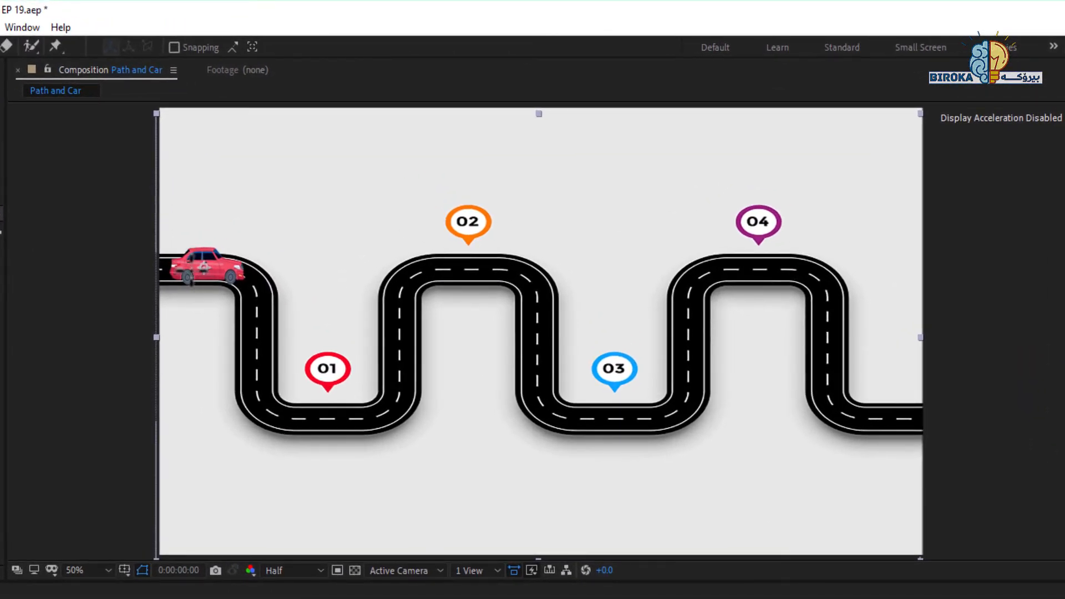
{"action": "left_click", "coordinate": [191, 269]}
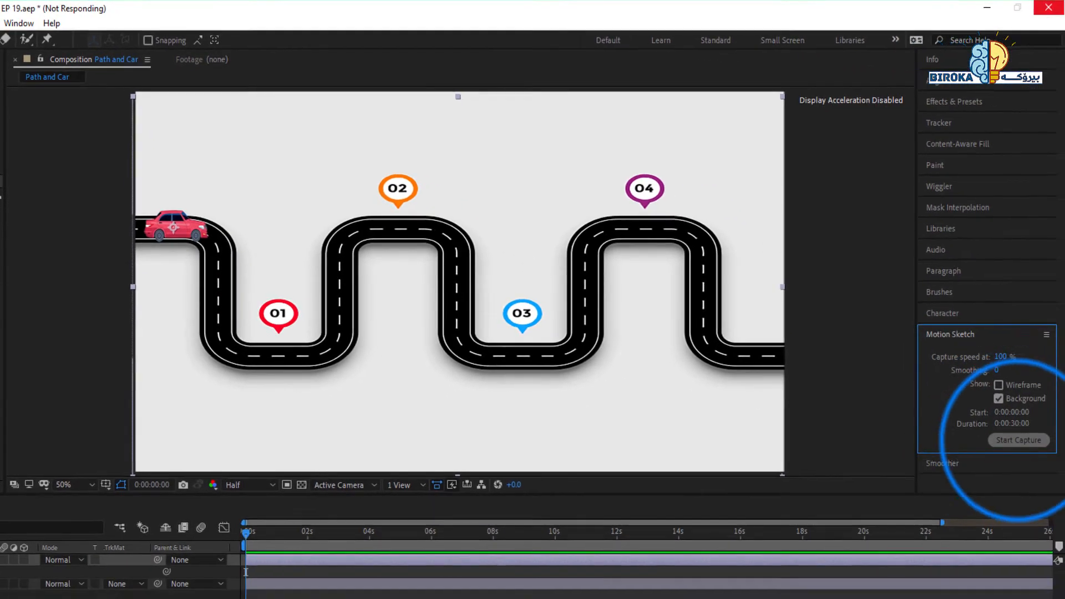
{"action": "left_click", "coordinate": [170, 226]}
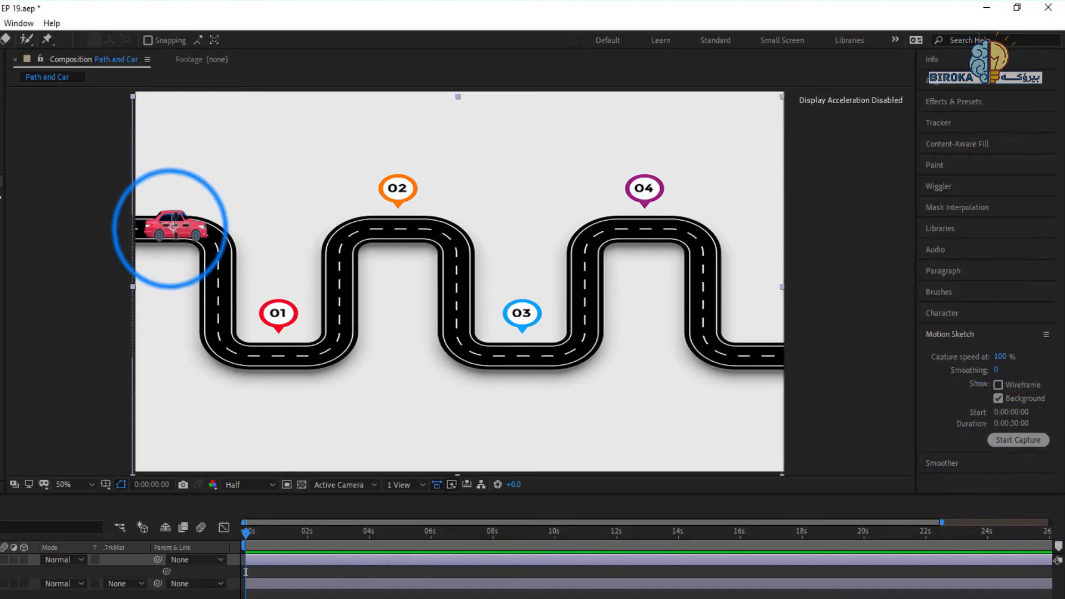
{"action": "mouse_move", "coordinate": [170, 227]}
{"action": "left_mouse_down"}
{"action": "mouse_move", "coordinate": [214, 244]}
{"action": "mouse_move", "coordinate": [231, 347]}
{"action": "left_mouse_up"}
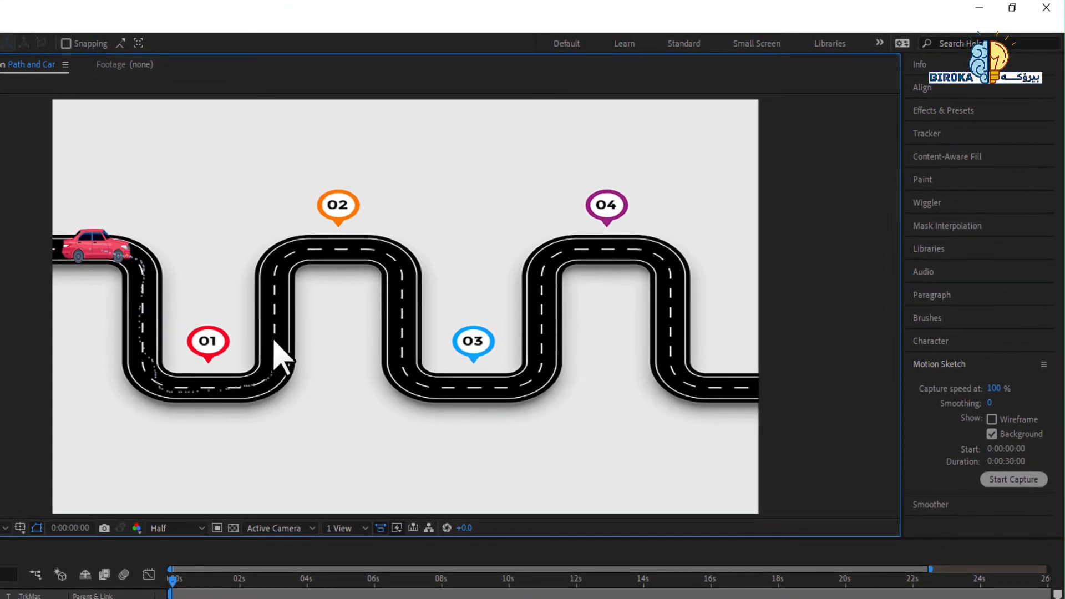
{"action": "mouse_move", "coordinate": [390, 258]}
{"action": "left_mouse_down"}
{"action": "mouse_move", "coordinate": [403, 279]}
{"action": "mouse_move", "coordinate": [405, 369]}
{"action": "mouse_move", "coordinate": [434, 385]}
{"action": "mouse_move", "coordinate": [495, 392]}
{"action": "mouse_move", "coordinate": [528, 380]}
{"action": "mouse_move", "coordinate": [545, 334]}
{"action": "mouse_move", "coordinate": [540, 288]}
{"action": "mouse_move", "coordinate": [565, 255]}
{"action": "mouse_move", "coordinate": [656, 254]}
{"action": "mouse_move", "coordinate": [670, 305]}
{"action": "left_mouse_up"}
{"action": "left_click_drag", "start_coordinate": [758, 408], "coordinate": [757, 408]}
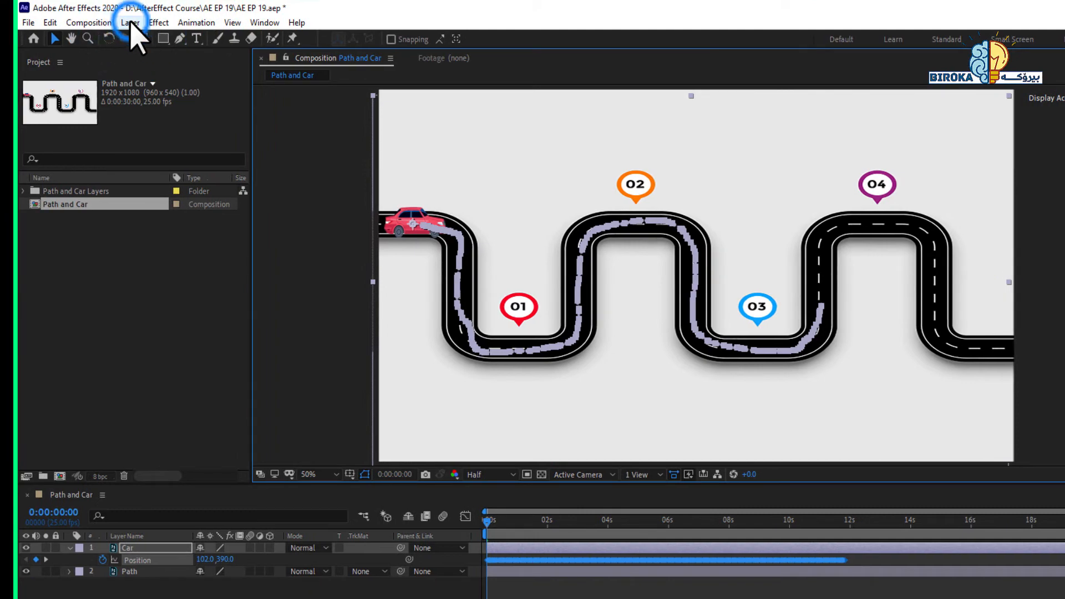
- Set the Car layer's Auto-Orientation to Orient Along Path
{"action": "left_click", "coordinate": [10, 22]}
{"action": "mouse_move", "coordinate": [208, 188]}
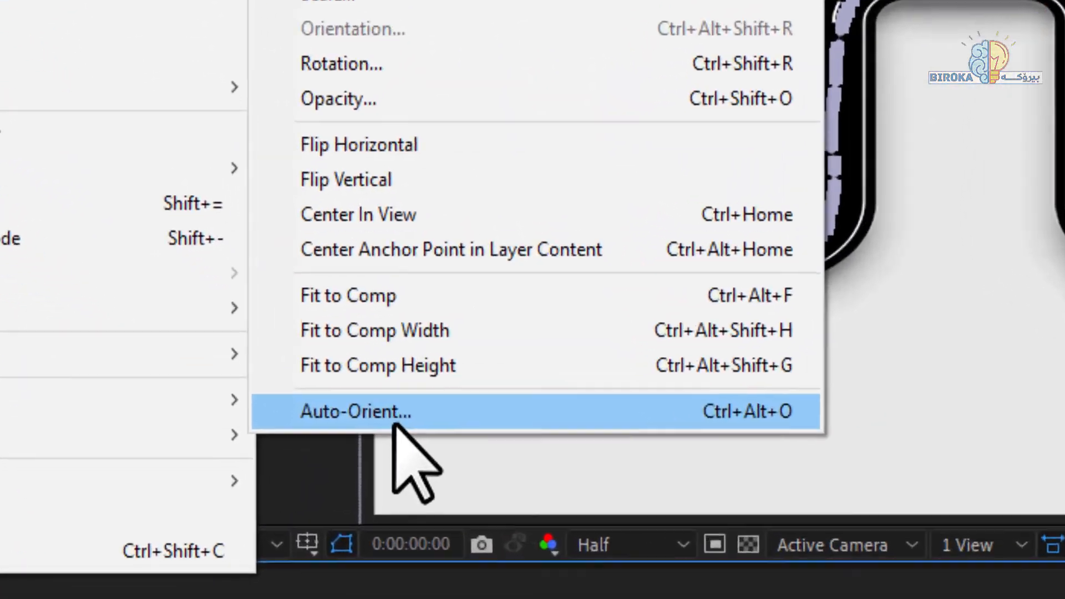
{"action": "left_click", "coordinate": [395, 393]}
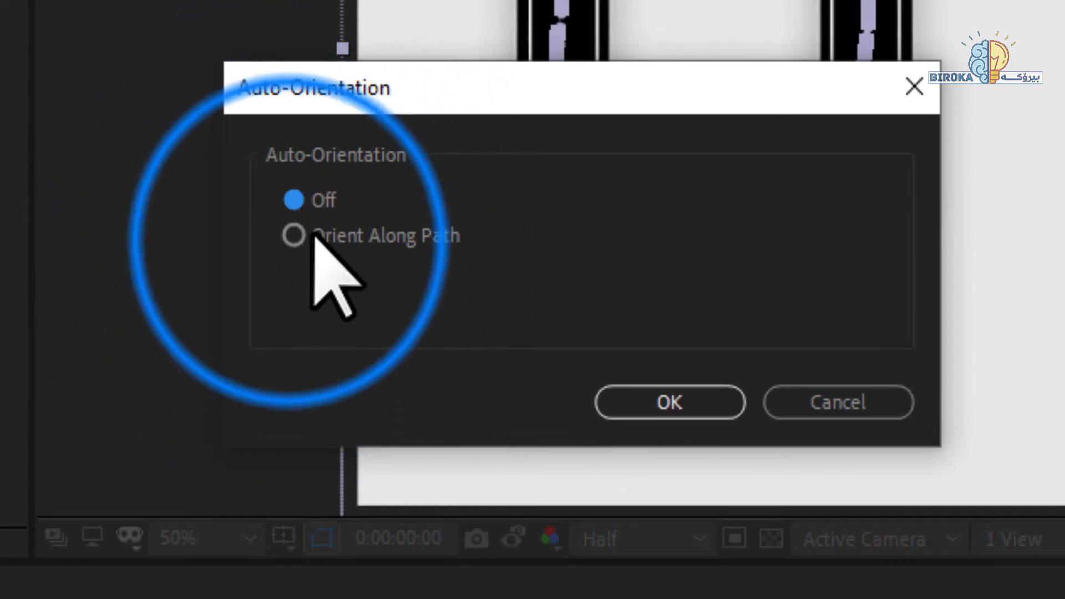
{"action": "left_click", "coordinate": [293, 234]}
{"action": "left_click", "coordinate": [632, 401]}
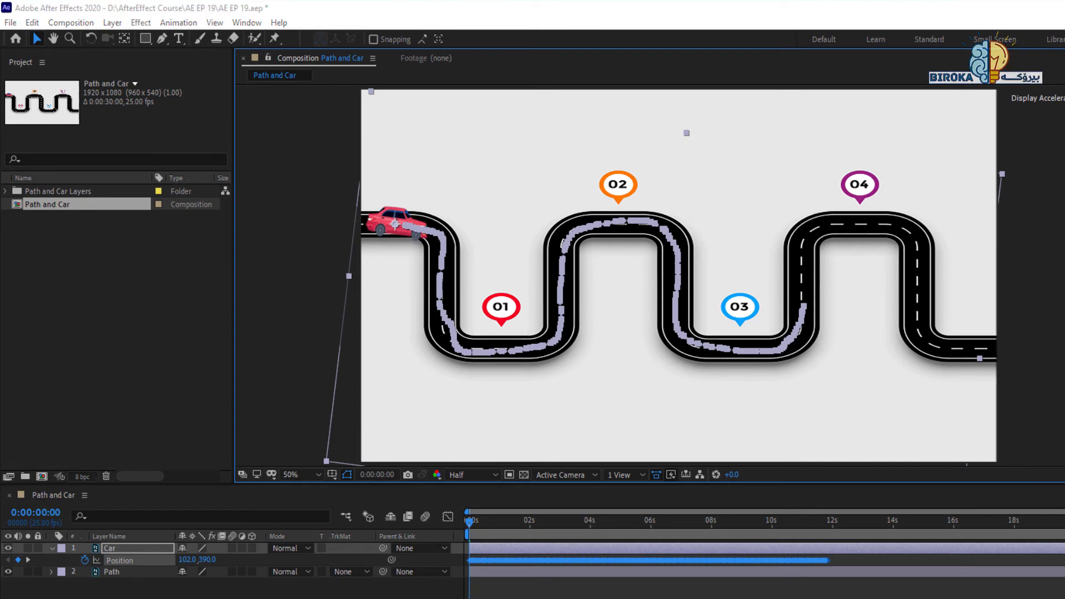
- Preview the car driving along the road and move the current time back to the start of the timeline
{"action": "key", "text": "space"}
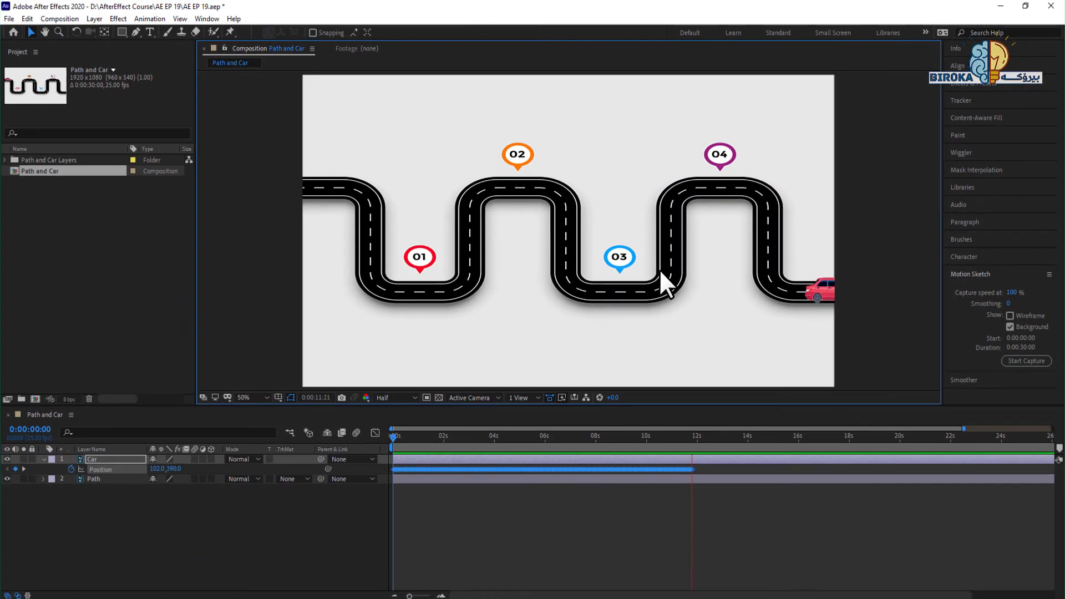
{"action": "key", "text": "space"}
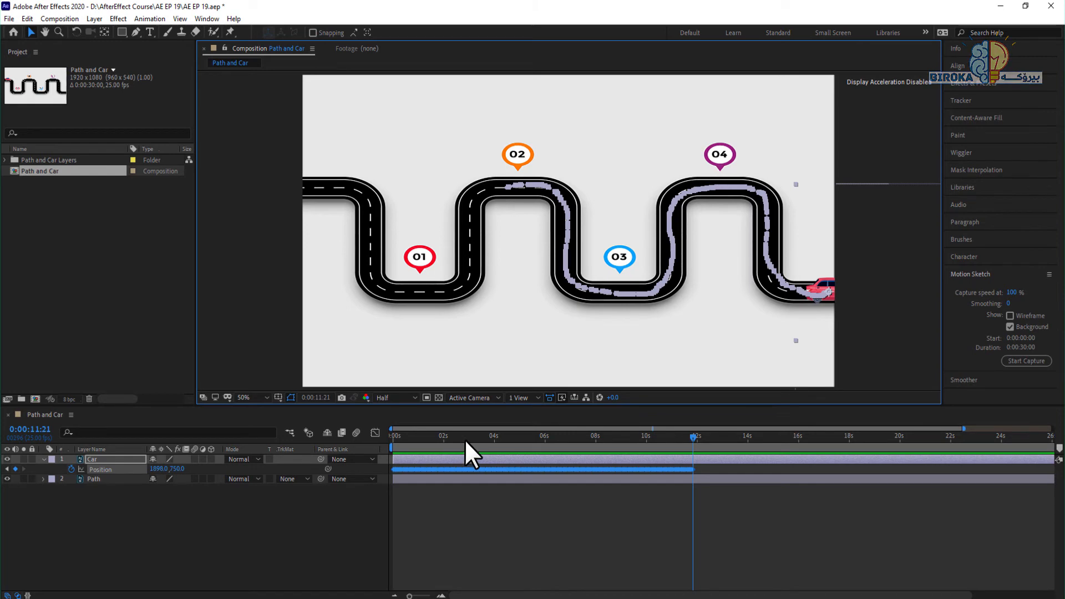
{"action": "left_click", "coordinate": [465, 439]}
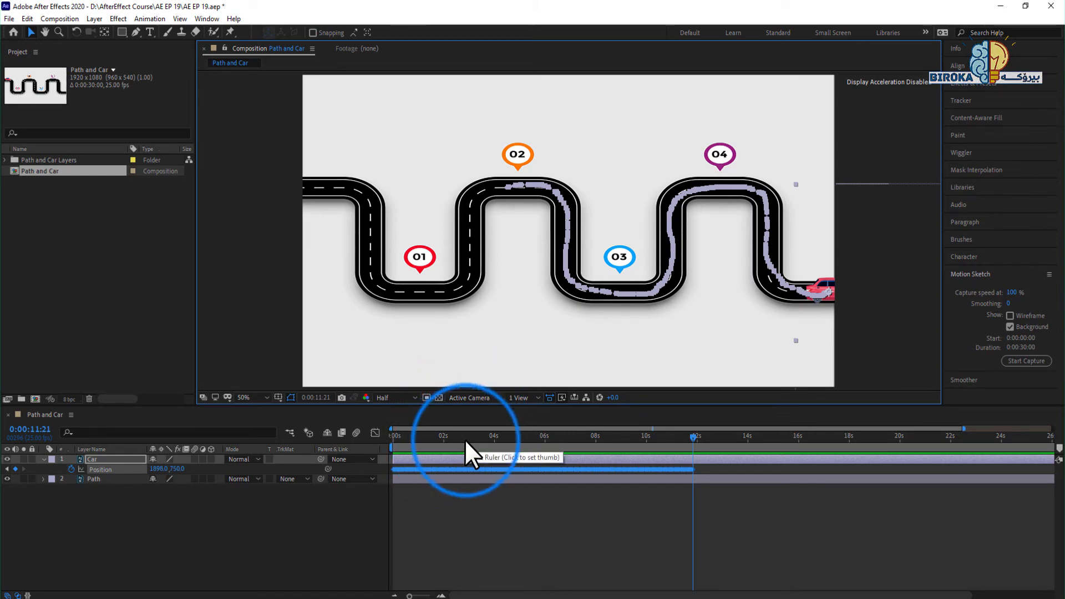
{"action": "left_click_drag", "start_coordinate": [435, 438], "coordinate": [387, 438]}
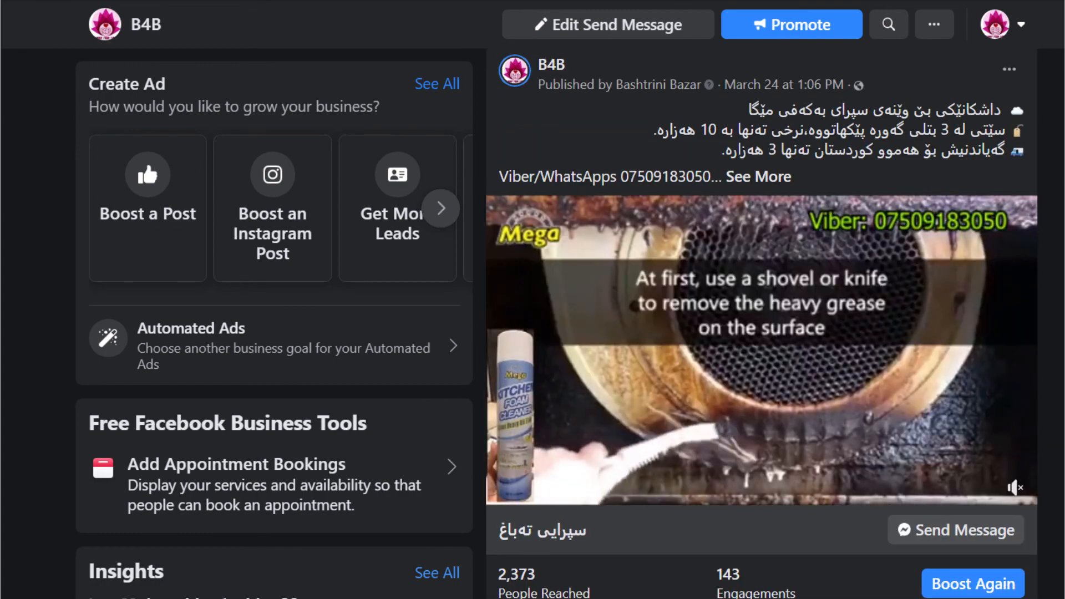
{"action": "scroll", "coordinate": [532, 300], "scroll_direction": "up", "scroll_amount": 7}
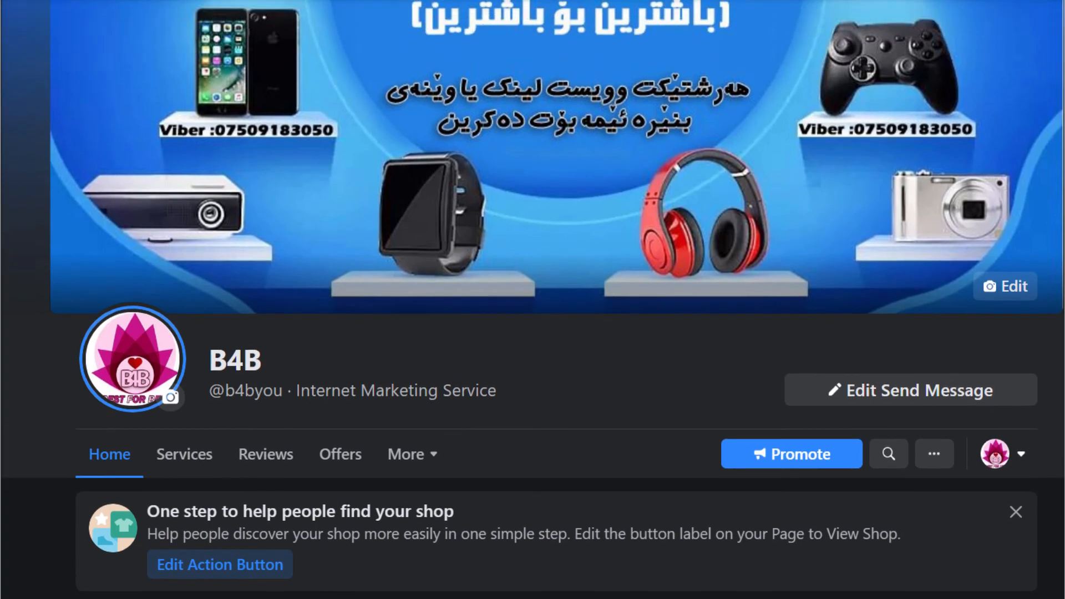
{"action": "scroll", "coordinate": [532, 300], "scroll_direction": "up", "scroll_amount": 1}
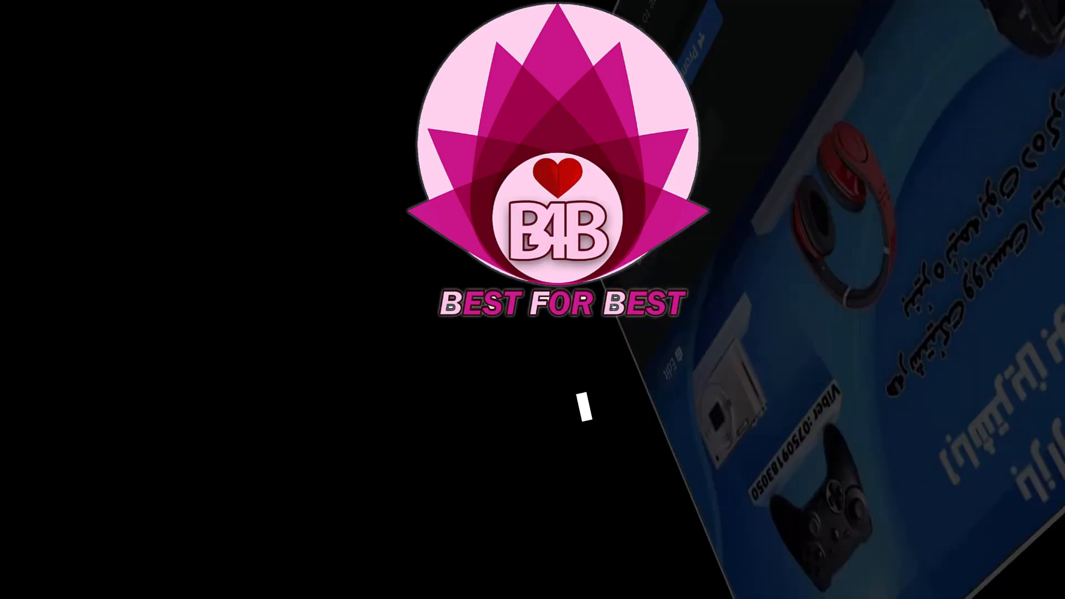